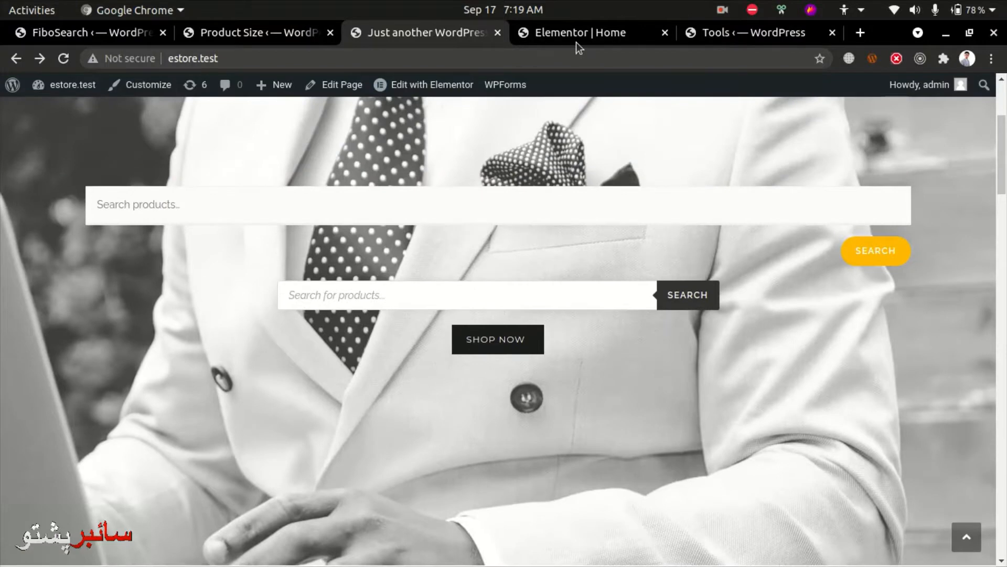
Step: Switch to the Elementor editor and examine the layout, style and advanced settings of the hero section and its column
{"action": "left_click", "coordinate": [576, 42]}
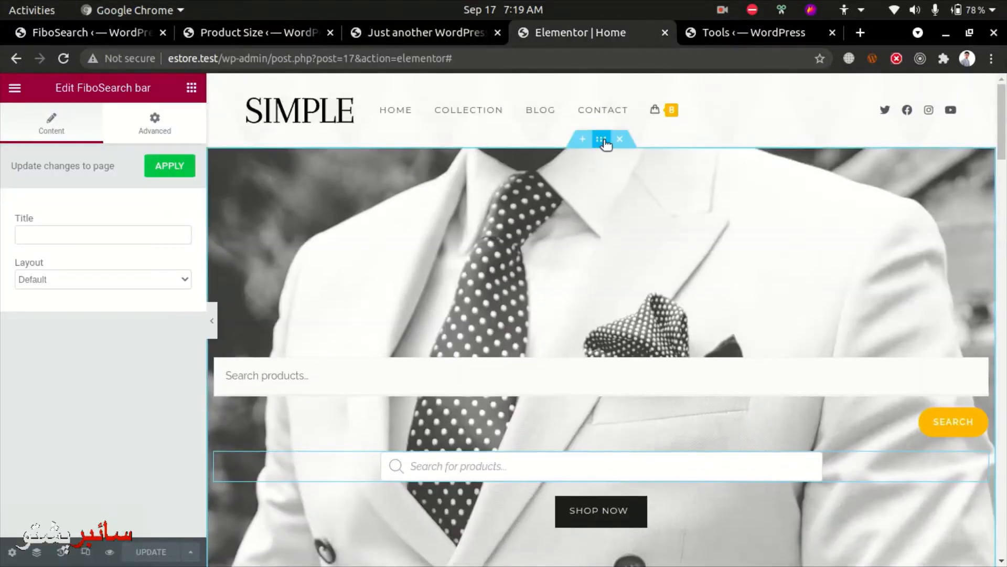
{"action": "left_click", "coordinate": [602, 139]}
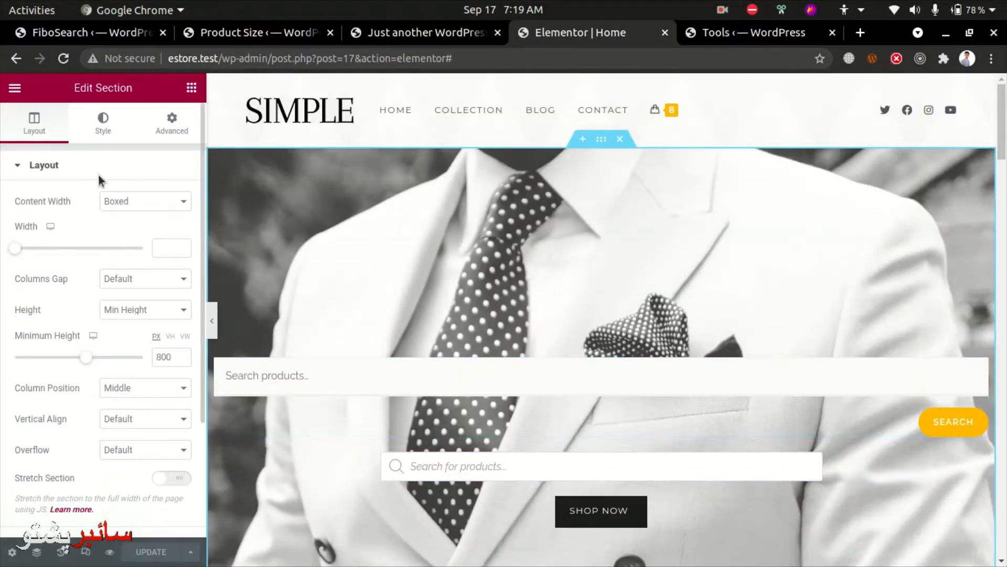
{"action": "left_click", "coordinate": [168, 126]}
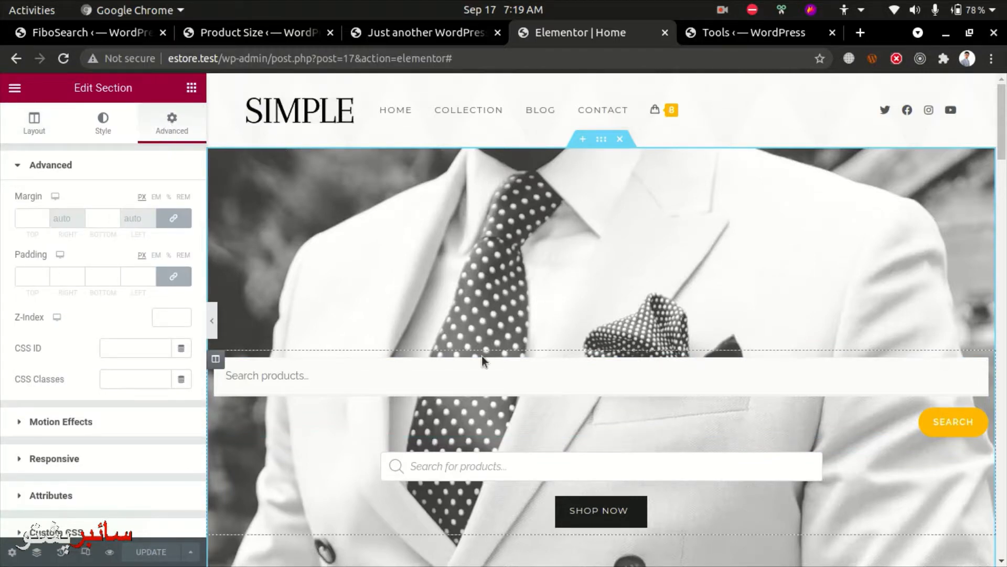
{"action": "left_click", "coordinate": [215, 359]}
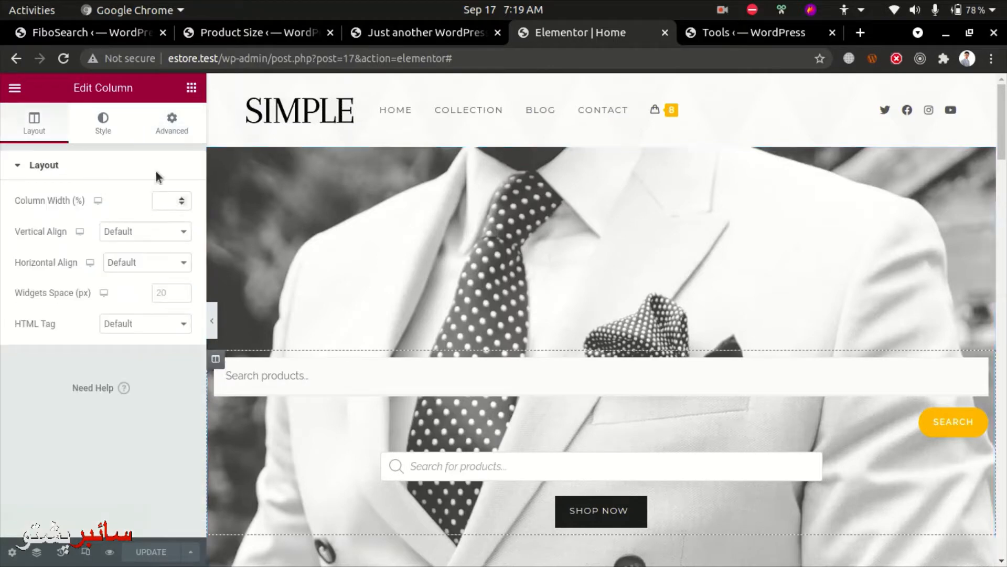
{"action": "left_click", "coordinate": [171, 129]}
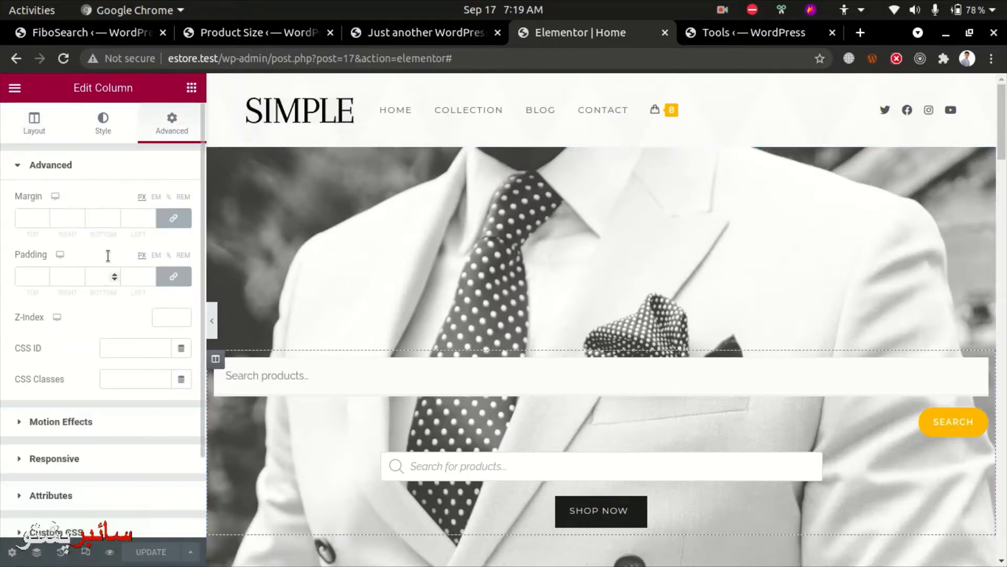
{"action": "left_click", "coordinate": [103, 124]}
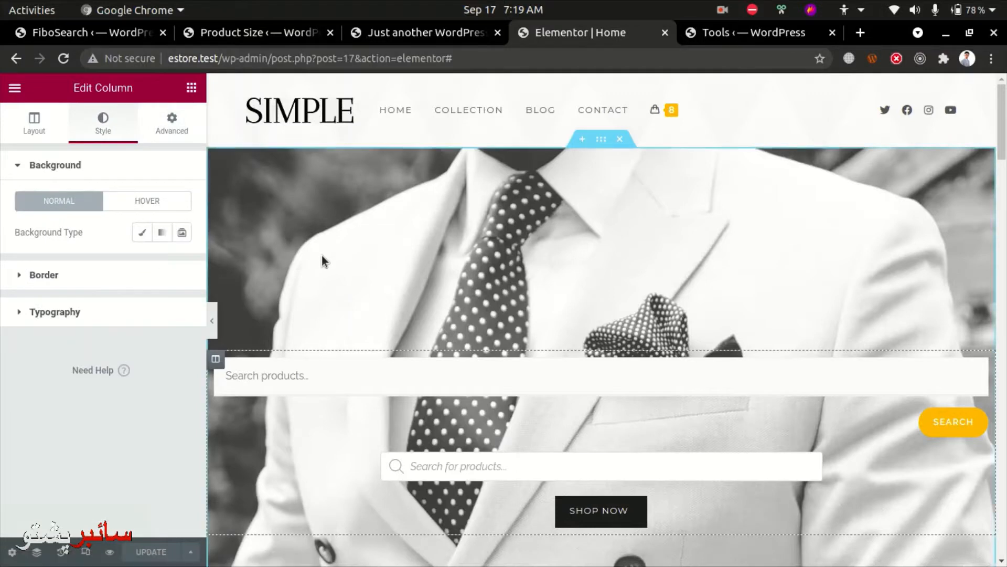
{"action": "left_click", "coordinate": [602, 139]}
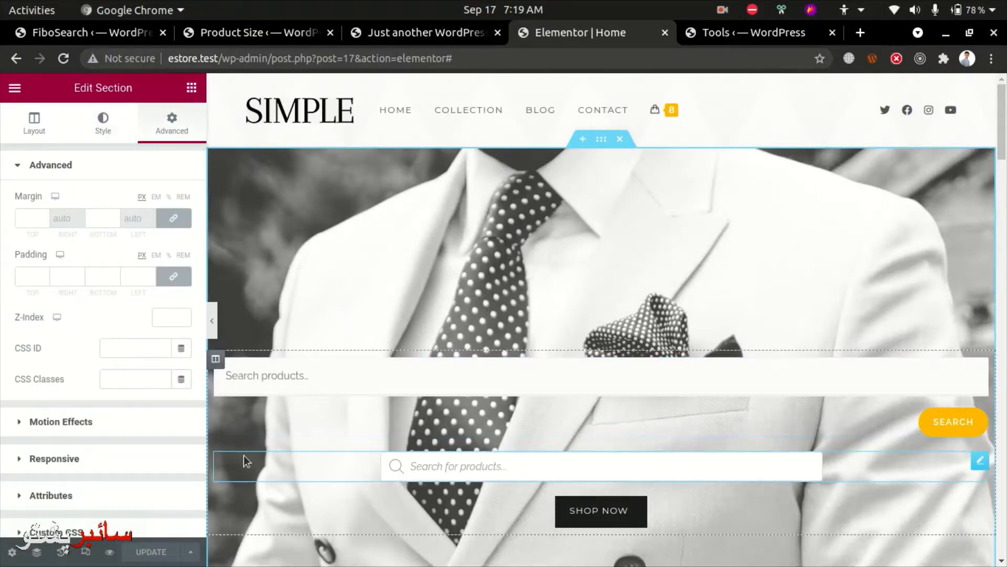
{"action": "scroll", "coordinate": [269, 501], "scroll_direction": "down", "scroll_amount": 2}
{"action": "scroll", "coordinate": [234, 426], "scroll_direction": "up", "scroll_amount": 2}
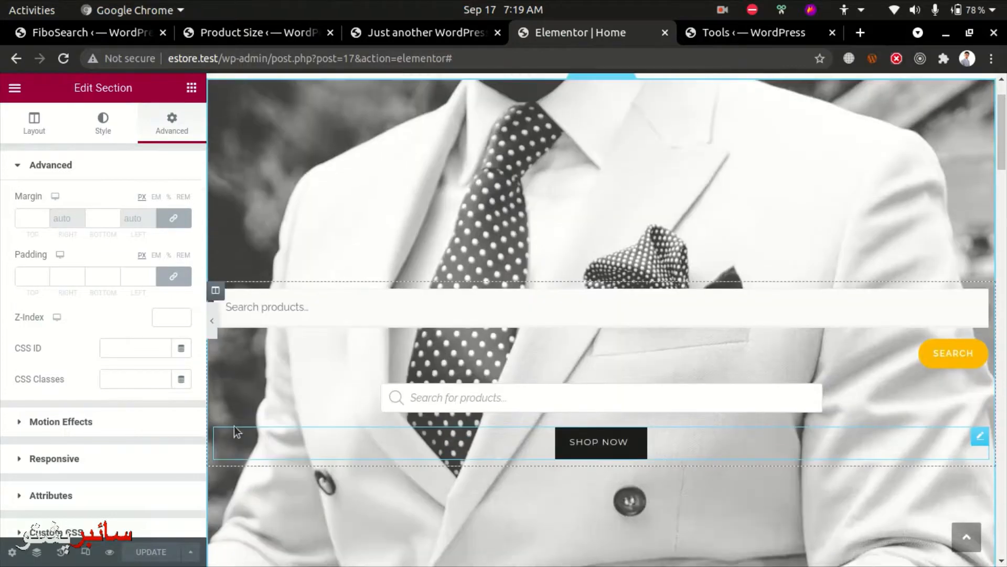
{"action": "left_click", "coordinate": [216, 360]}
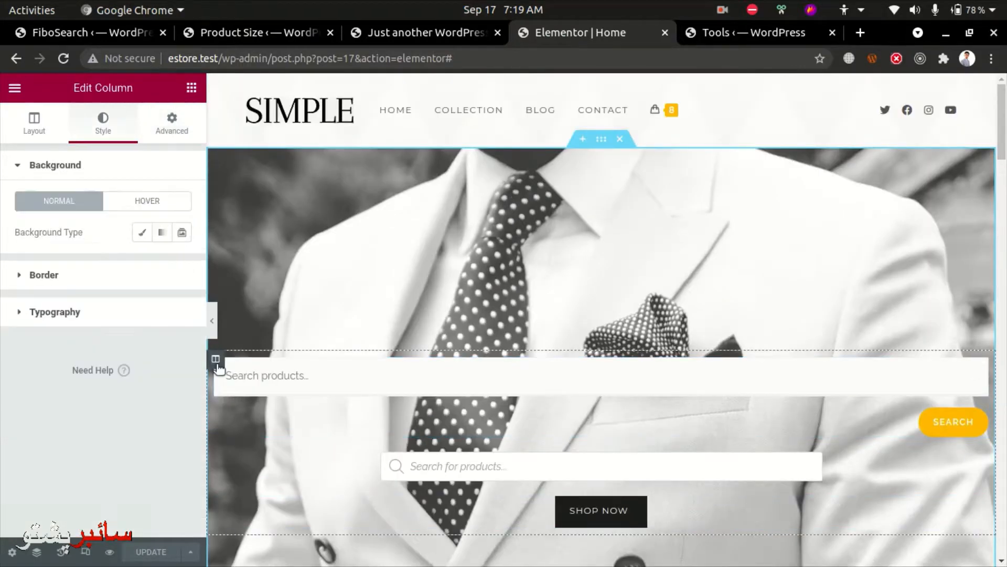
{"action": "left_click", "coordinate": [171, 124]}
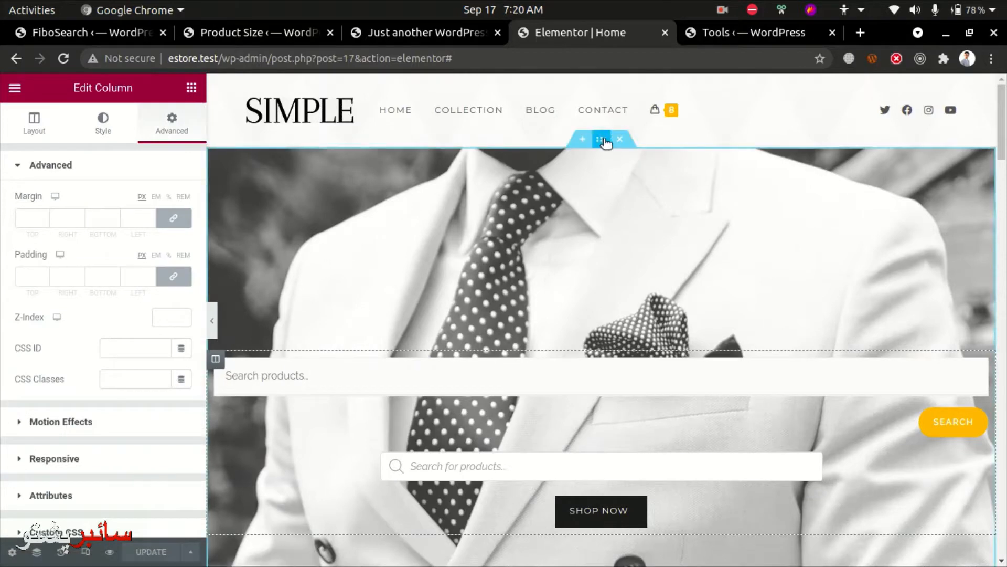
Step: Set the hero section's minimum height to about 527 px and update the page
{"action": "left_click", "coordinate": [602, 140]}
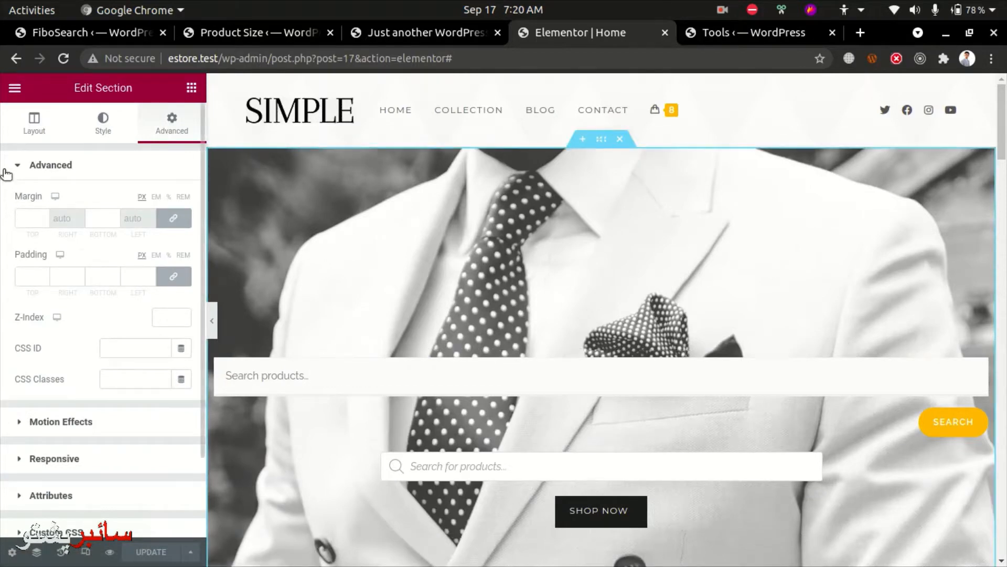
{"action": "left_click", "coordinate": [33, 126]}
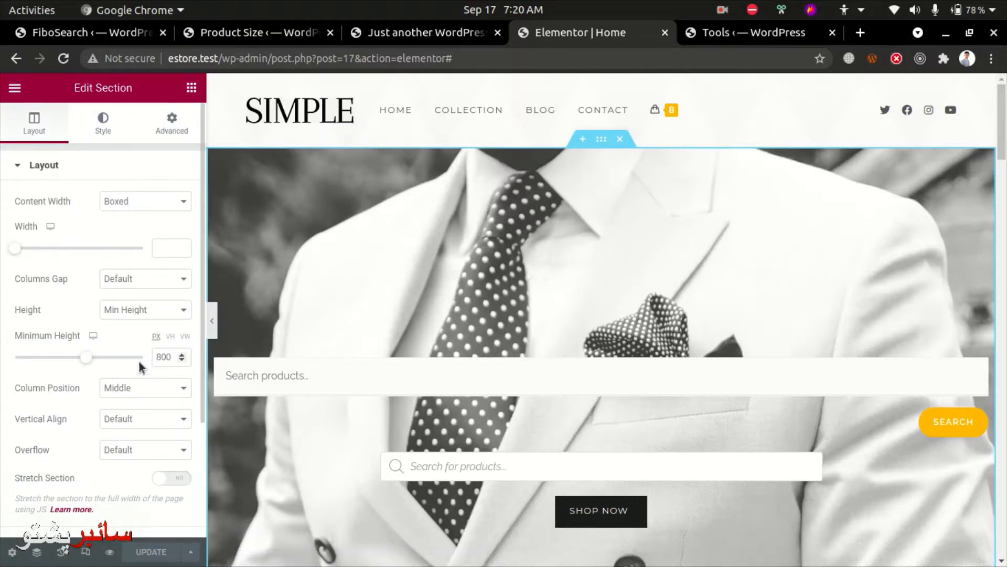
{"action": "left_click_drag", "start_coordinate": [89, 356], "coordinate": [67, 355]}
{"action": "left_click", "coordinate": [129, 307]}
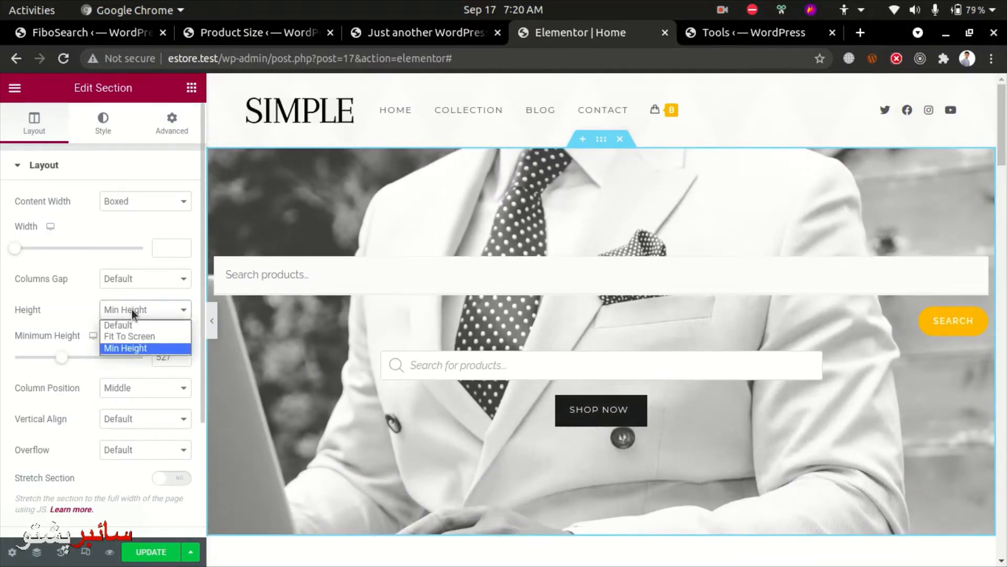
{"action": "left_click", "coordinate": [131, 310]}
{"action": "left_click", "coordinate": [158, 551]}
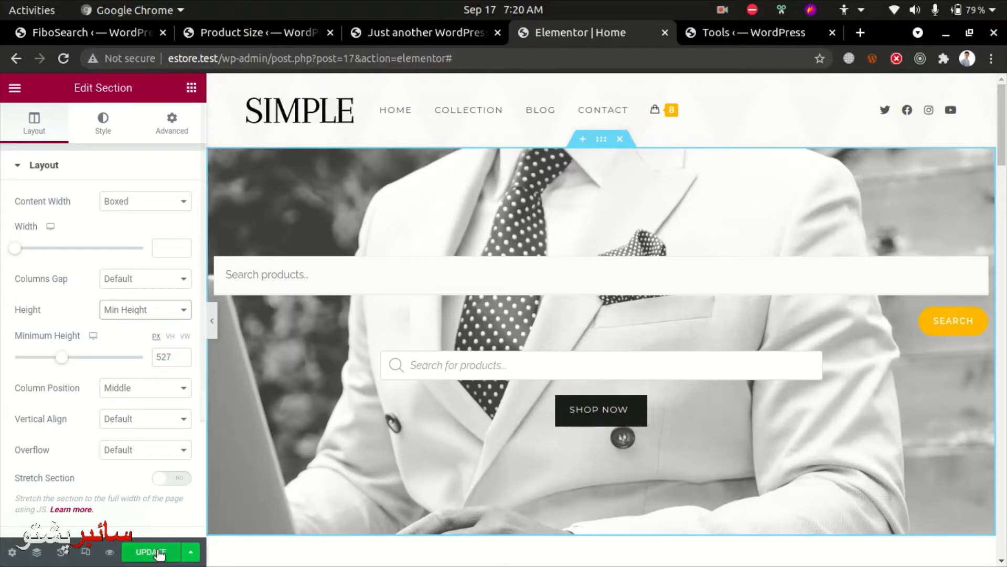
Step: Reload the live store homepage and check the hero section's height
{"action": "left_click", "coordinate": [399, 25]}
{"action": "key", "text": "ctrl+r"}
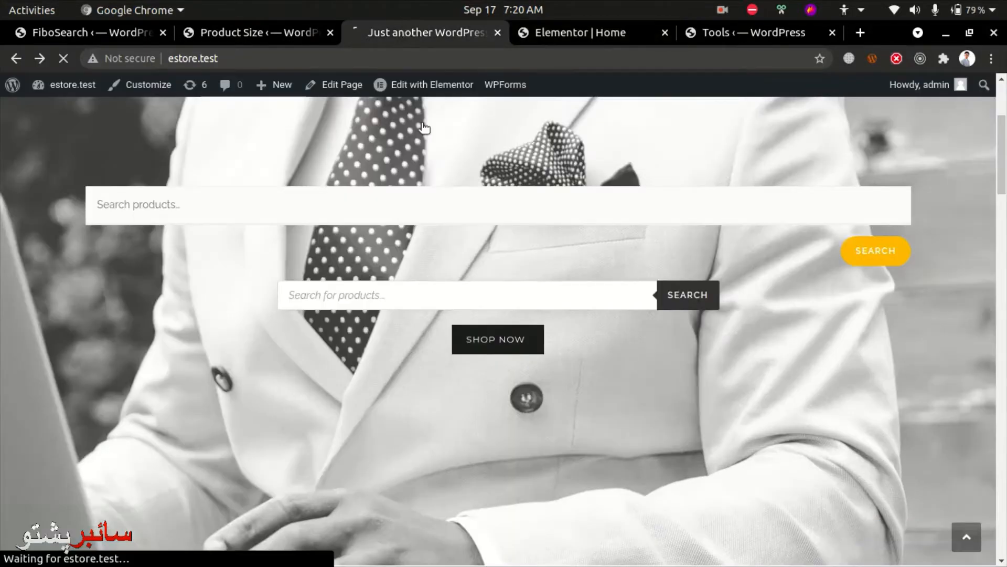
{"action": "scroll", "coordinate": [515, 361], "scroll_direction": "down", "scroll_amount": 2}
{"action": "scroll", "coordinate": [521, 373], "scroll_direction": "up", "scroll_amount": 2}
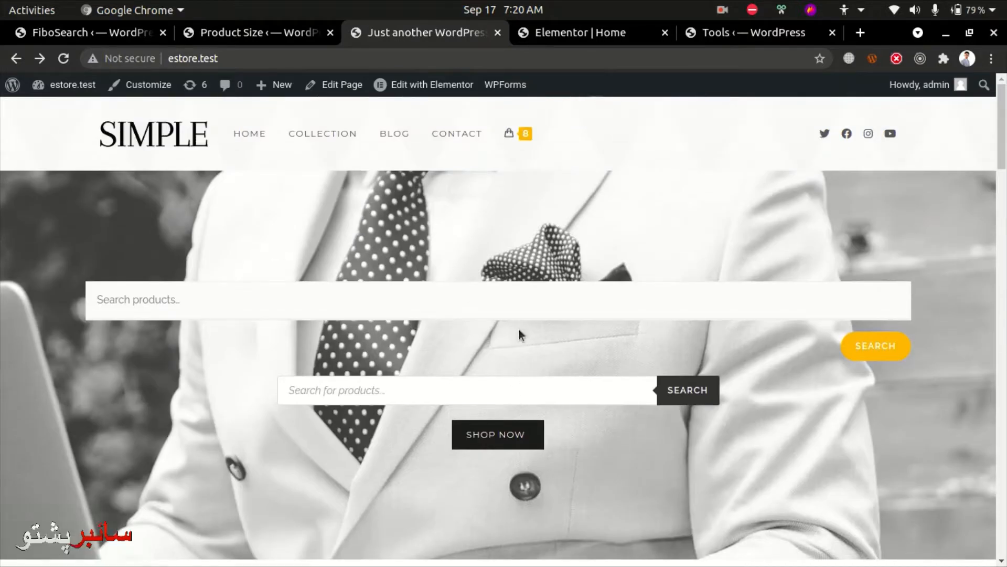
Step: Delete the full-width Product Search widget with the yellow search button from the hero section in the Elementor editor
{"action": "left_click", "coordinate": [619, 34]}
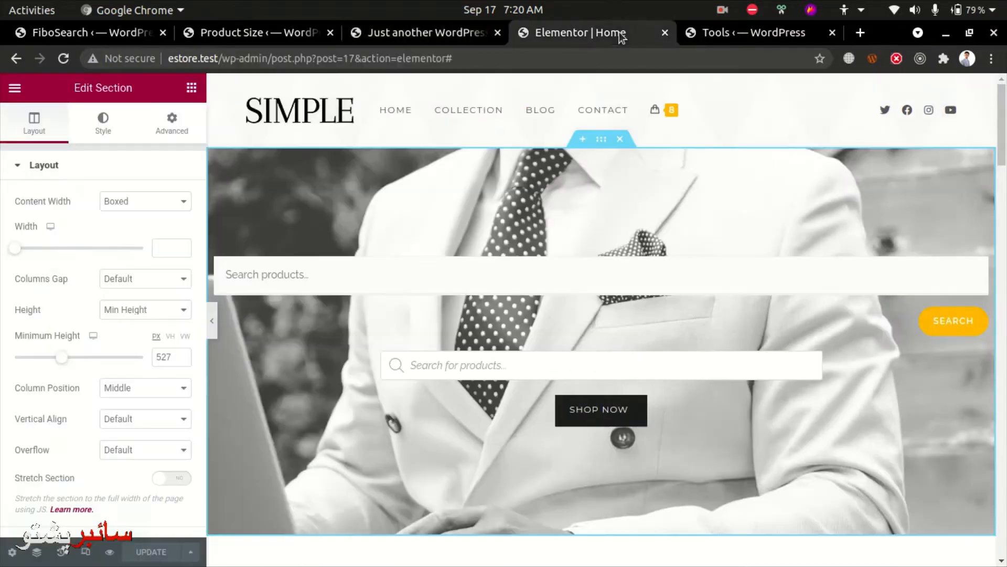
{"action": "right_click", "coordinate": [965, 265]}
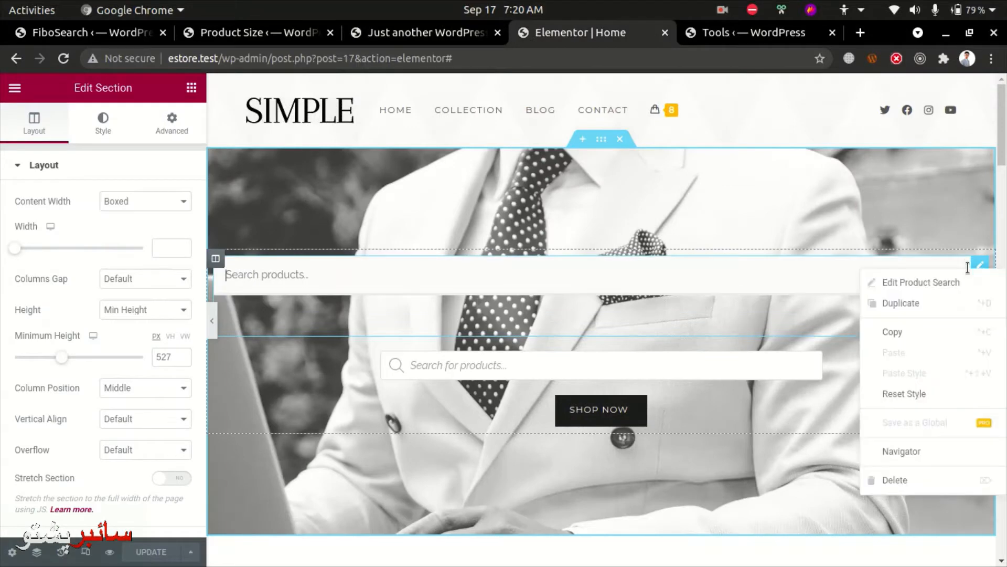
{"action": "left_click", "coordinate": [891, 482]}
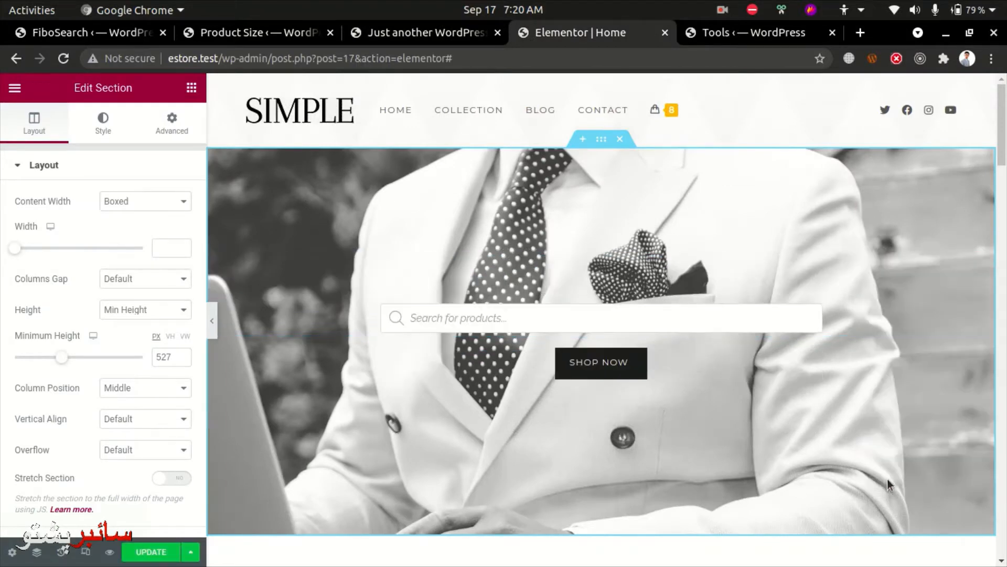
Step: Review the shortcode of the Featured Products grid and set its columns parameter to 4
{"action": "scroll", "coordinate": [528, 204], "scroll_direction": "down", "scroll_amount": 3}
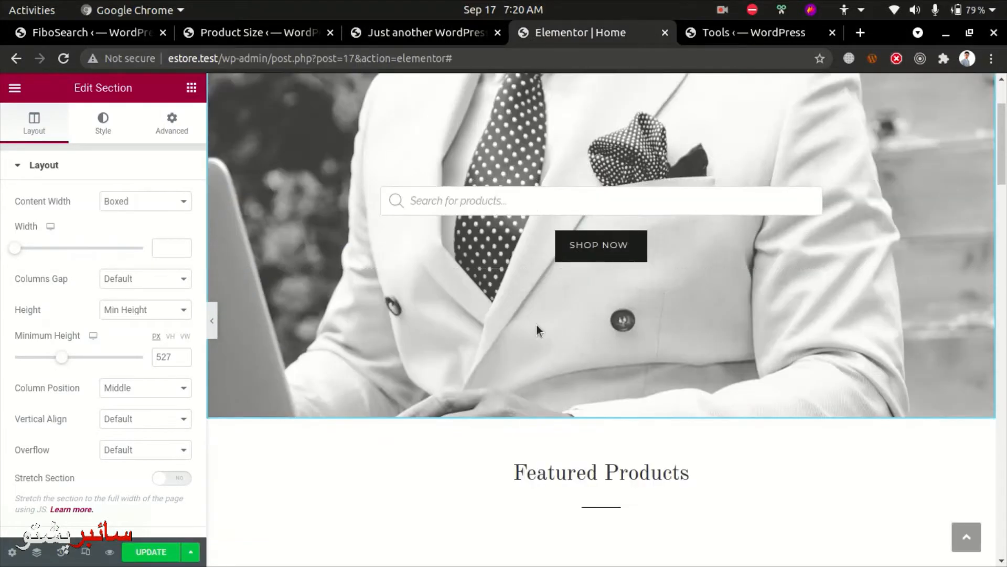
{"action": "scroll", "coordinate": [536, 326], "scroll_direction": "down", "scroll_amount": 2}
{"action": "scroll", "coordinate": [616, 415], "scroll_direction": "down", "scroll_amount": 10}
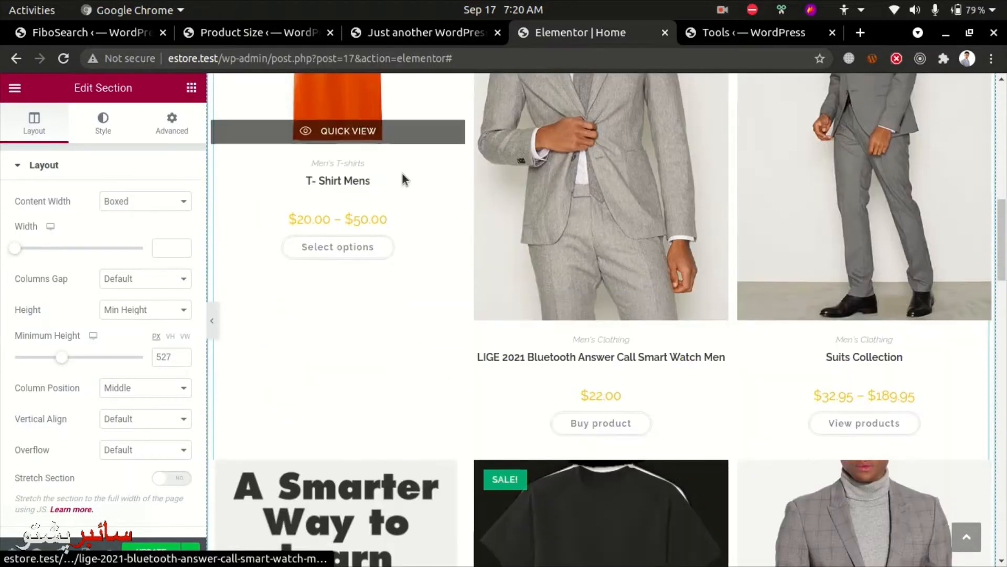
{"action": "scroll", "coordinate": [402, 180], "scroll_direction": "down", "scroll_amount": 5}
{"action": "scroll", "coordinate": [391, 286], "scroll_direction": "up", "scroll_amount": 9}
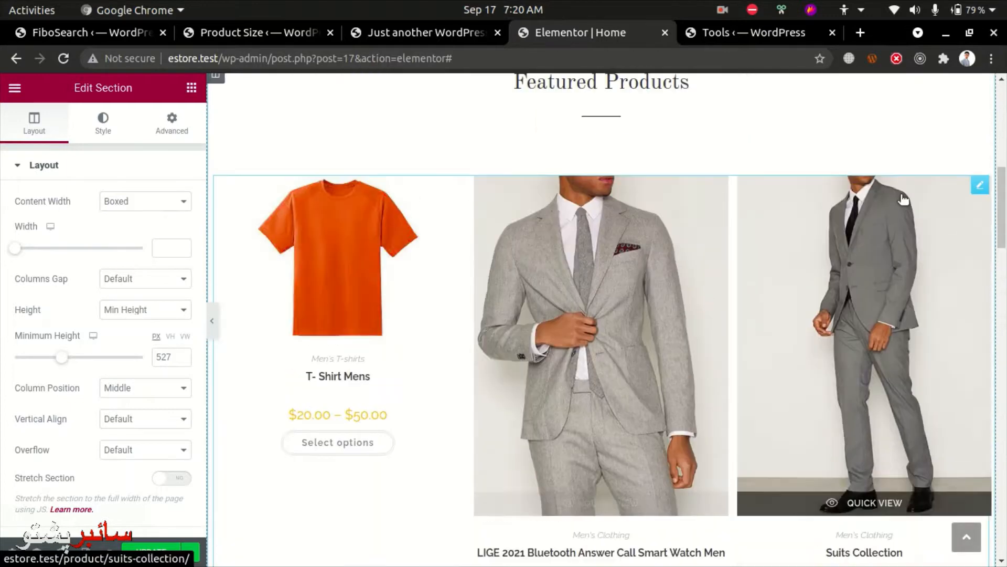
{"action": "left_click", "coordinate": [977, 190]}
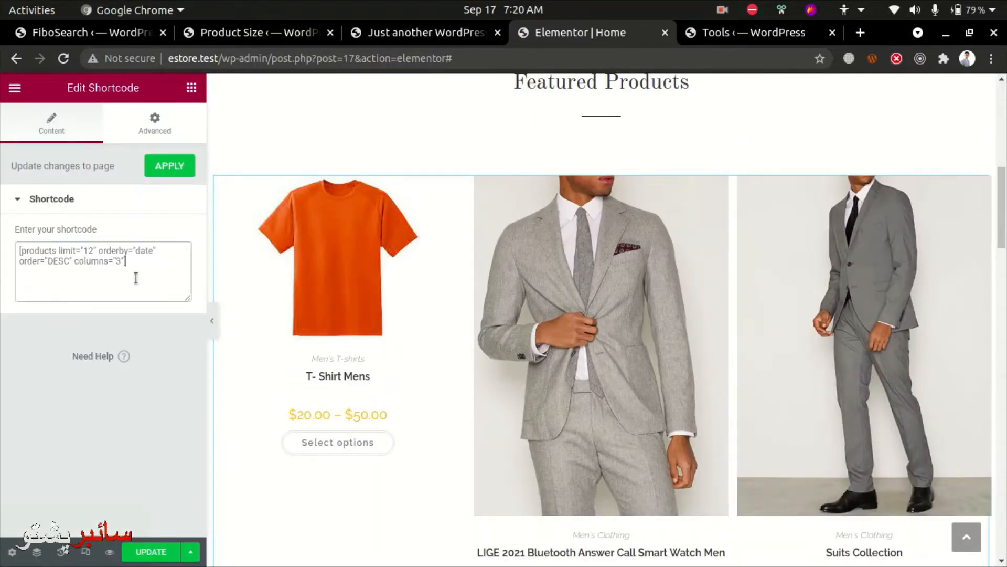
{"action": "left_click_drag", "start_coordinate": [135, 279], "coordinate": [6, 259]}
{"action": "left_click", "coordinate": [98, 286]}
{"action": "left_click_drag", "start_coordinate": [72, 252], "coordinate": [151, 251]}
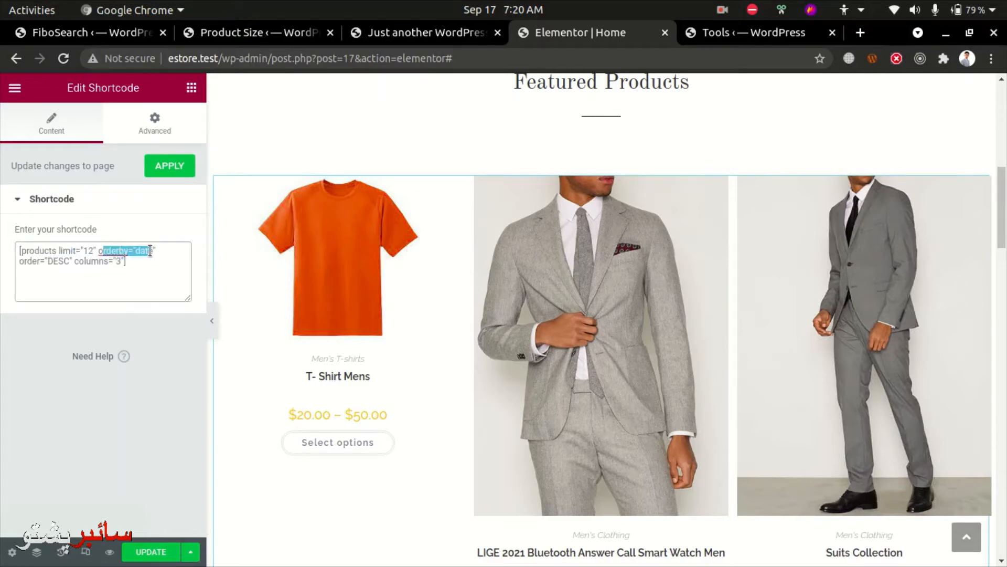
{"action": "left_click_drag", "start_coordinate": [35, 261], "coordinate": [75, 268]}
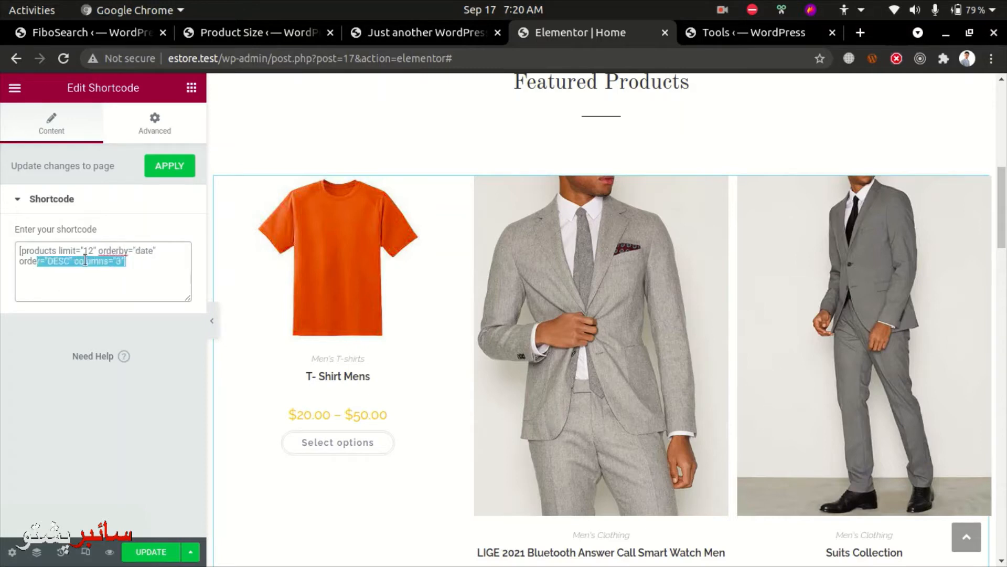
{"action": "left_click", "coordinate": [82, 261]}
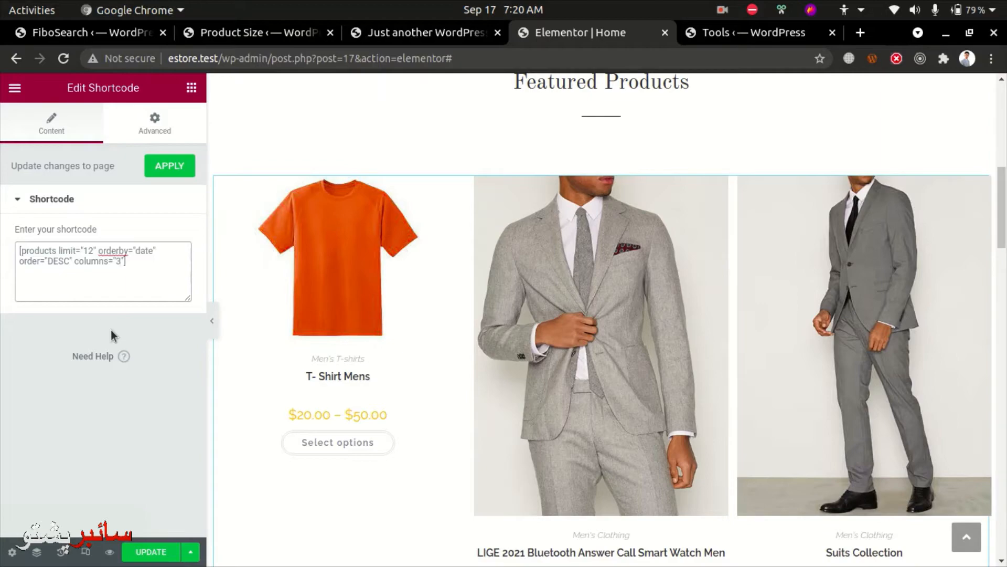
{"action": "key", "text": "BackSpace"}
{"action": "type", "text": "4"}
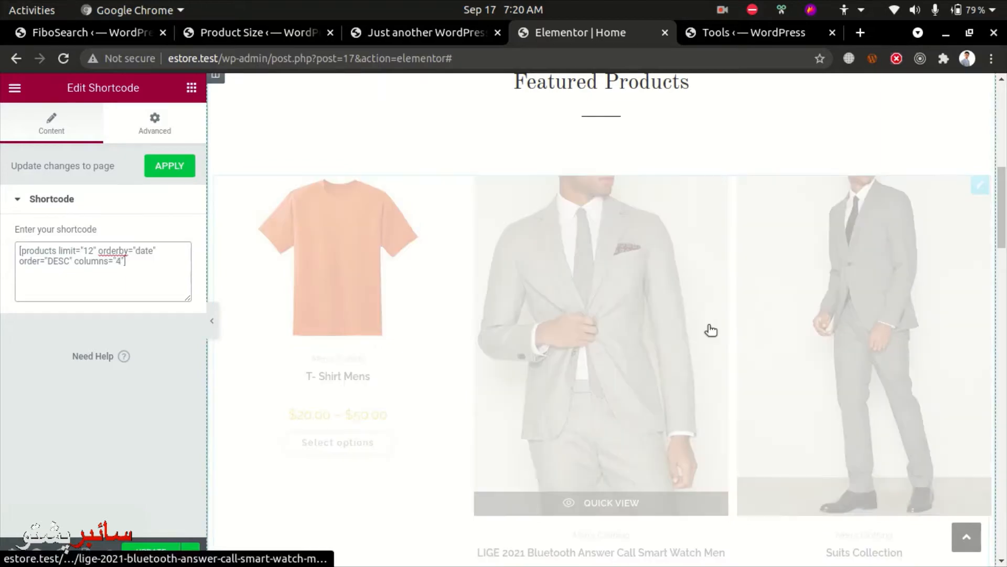
Step: Set the limit parameter of the Featured Products shortcode to 8 and check the product rows in the preview
{"action": "scroll", "coordinate": [796, 380], "scroll_direction": "down", "scroll_amount": 7}
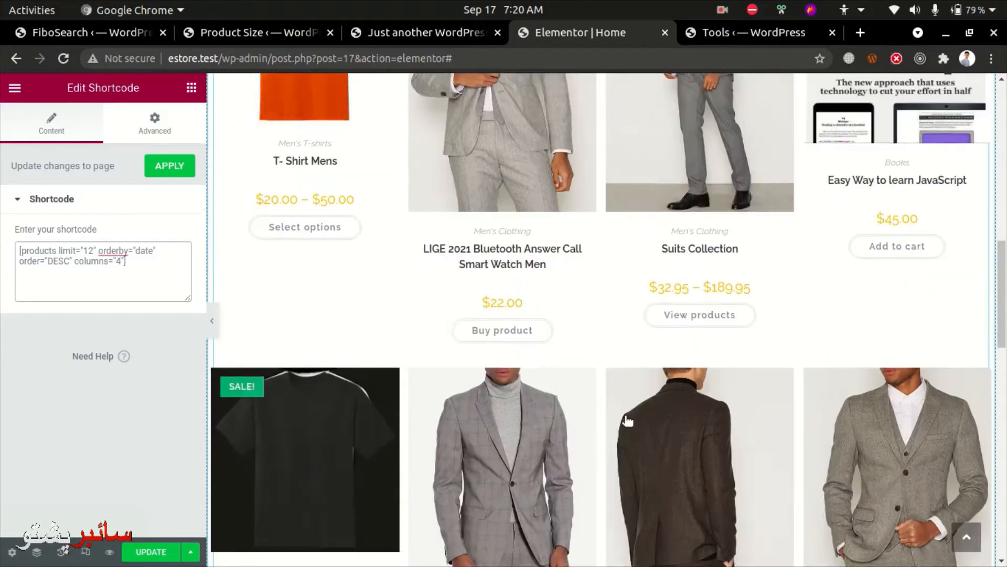
{"action": "scroll", "coordinate": [603, 406], "scroll_direction": "down", "scroll_amount": 7}
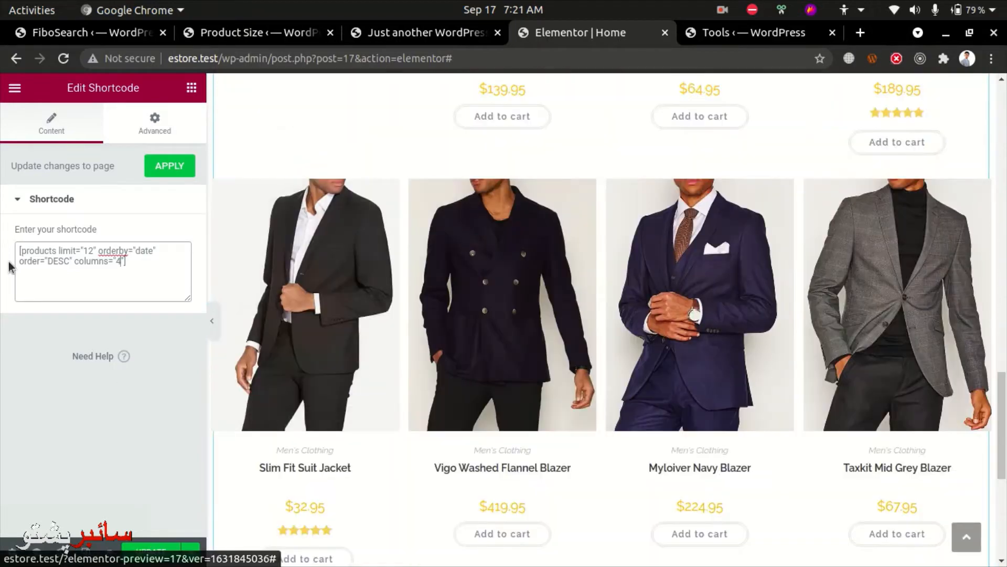
{"action": "key", "text": "BackSpace"}
{"action": "key", "text": "BackSpace"}
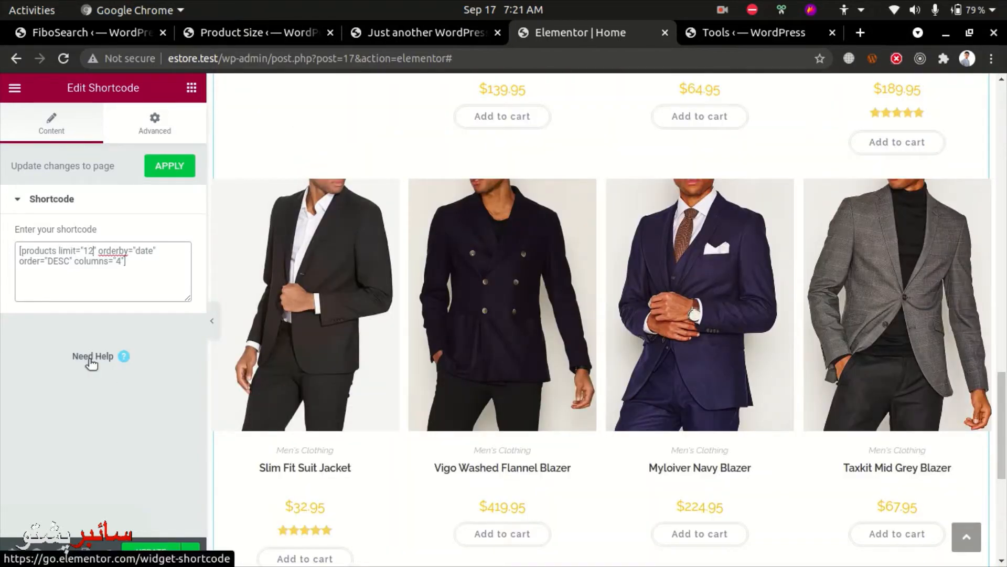
{"action": "type", "text": "8"}
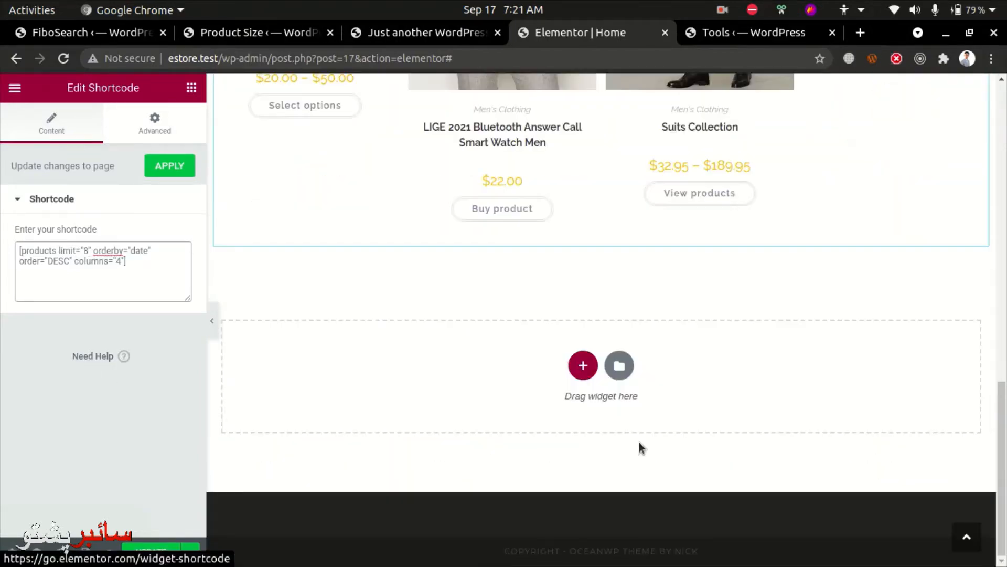
{"action": "scroll", "coordinate": [892, 266], "scroll_direction": "up", "scroll_amount": 6}
{"action": "scroll", "coordinate": [896, 266], "scroll_direction": "down", "scroll_amount": 6}
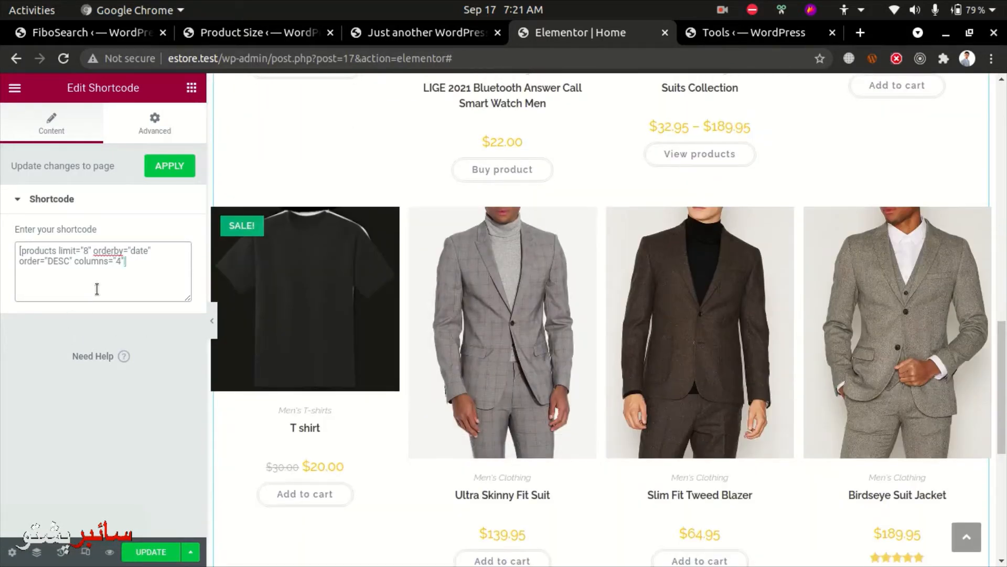
Step: Search the web for "woocommerce product shortcodes" in a private browser window and open the "Shortcodes included with WooCommerce" documentation
{"action": "key", "text": "ctrl+shift+n"}
{"action": "type", "text": "woo"}
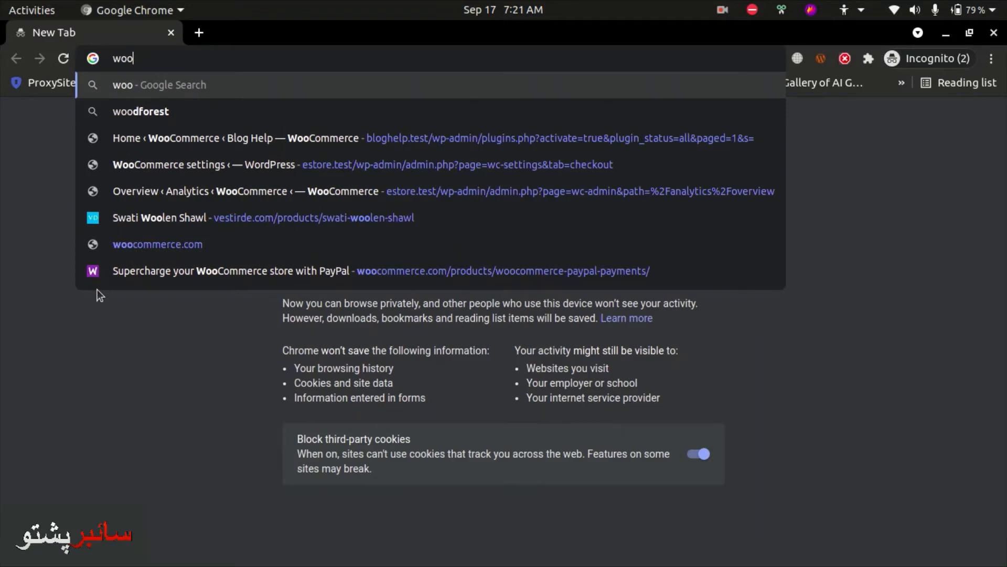
{"action": "type", "text": "commerce po"}
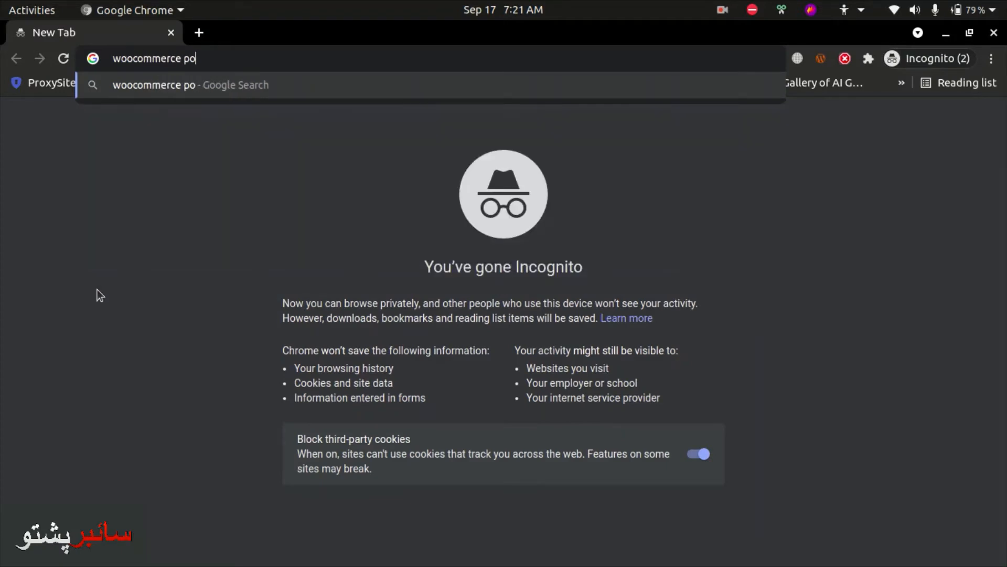
{"action": "key", "text": "BackSpace"}
{"action": "type", "text": "roduct shor"}
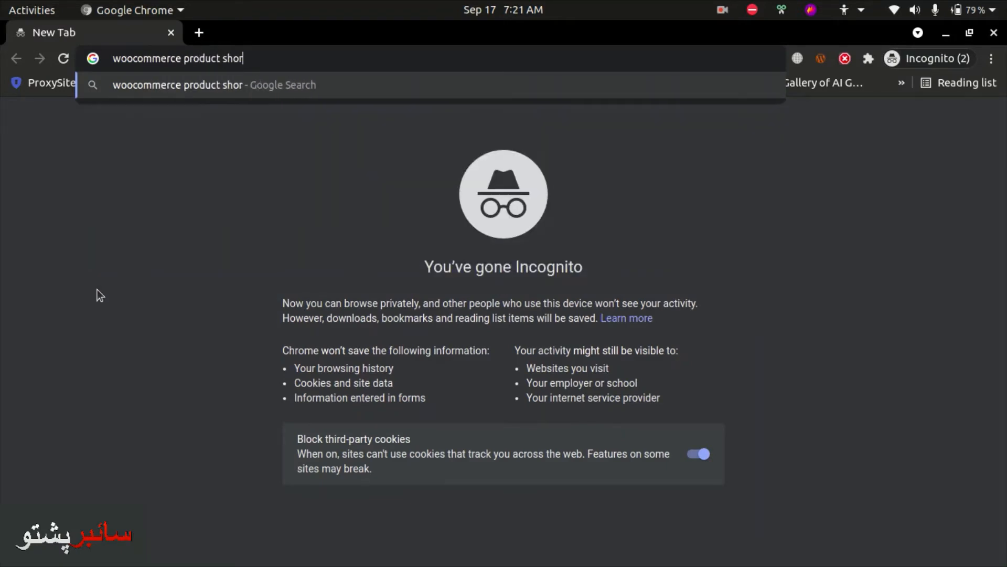
{"action": "type", "text": "tcodes"}
{"action": "key", "text": "Return"}
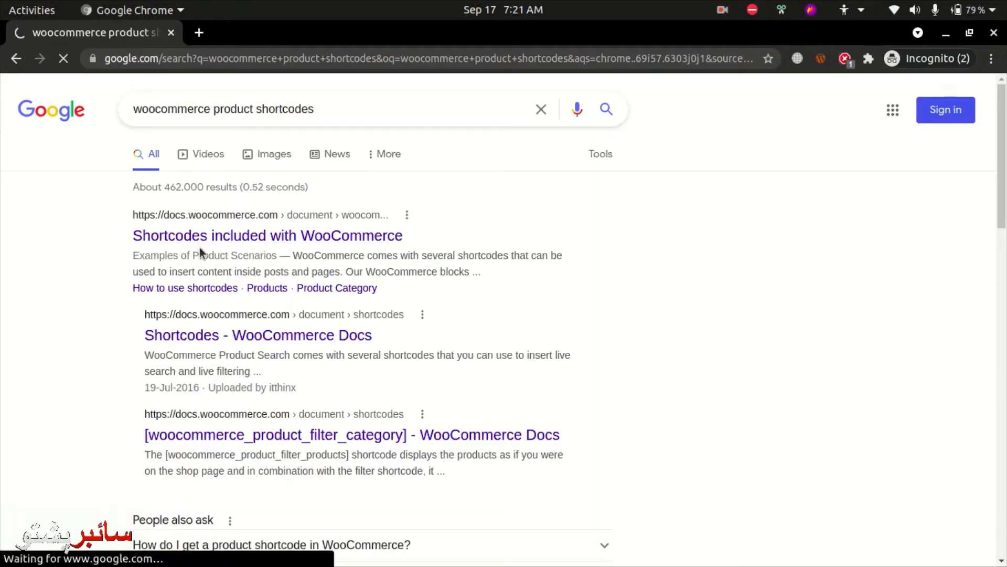
{"action": "middle_click", "coordinate": [202, 234]}
{"action": "left_click", "coordinate": [229, 34]}
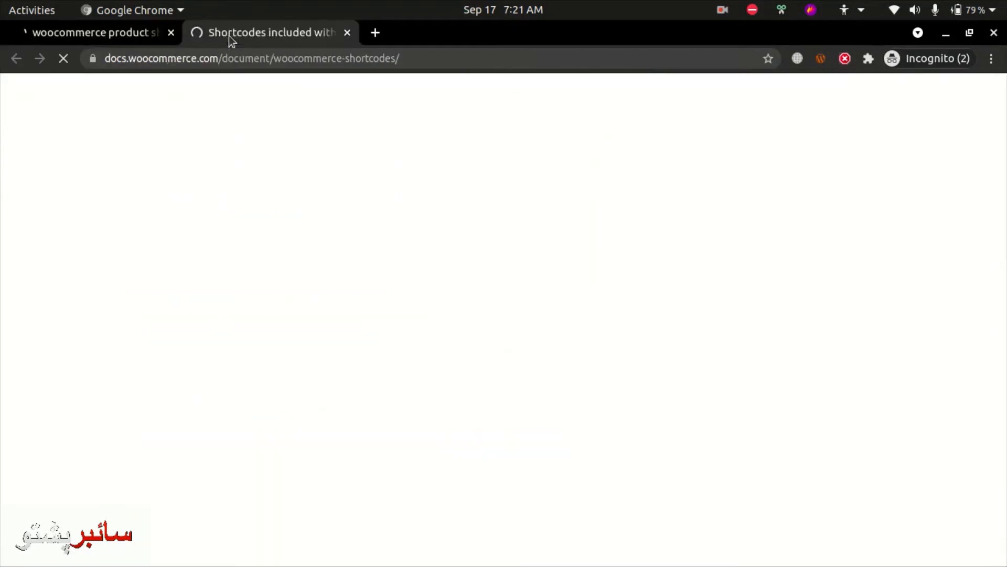
Step: Skim the documentation's usage notes and the Page Shortcodes for cart, checkout, my account and order tracking, down to the Products section
{"action": "scroll", "coordinate": [646, 519], "scroll_direction": "down", "scroll_amount": 3}
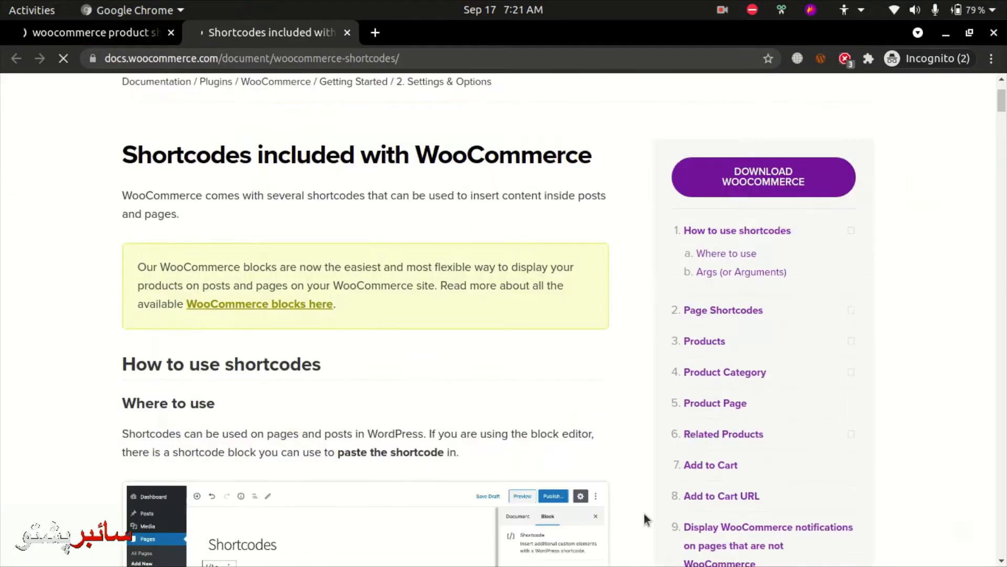
{"action": "scroll", "coordinate": [373, 477], "scroll_direction": "down", "scroll_amount": 4}
{"action": "scroll", "coordinate": [350, 466], "scroll_direction": "down", "scroll_amount": 5}
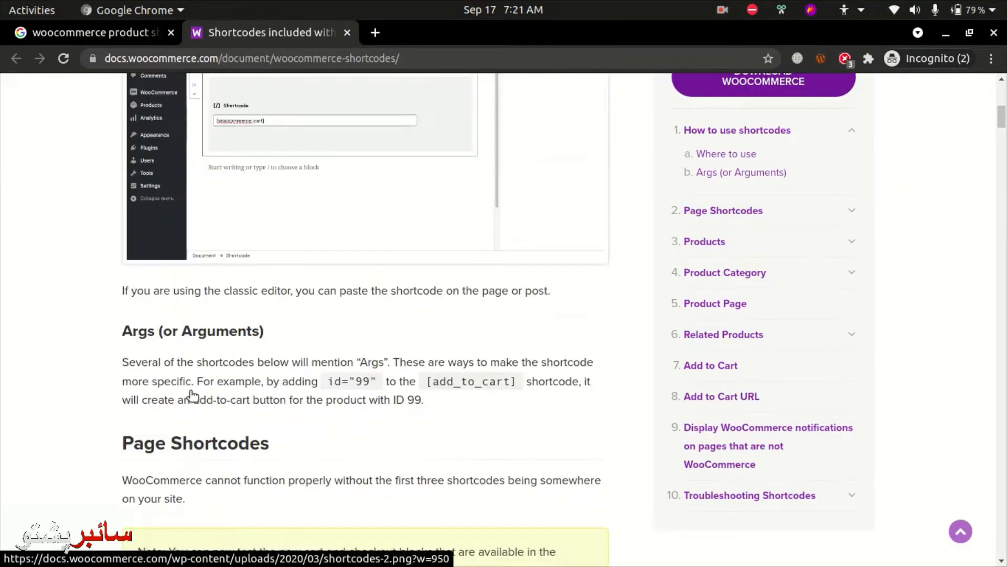
{"action": "scroll", "coordinate": [192, 395], "scroll_direction": "down", "scroll_amount": 5}
{"action": "left_click_drag", "start_coordinate": [140, 348], "coordinate": [280, 351]}
{"action": "scroll", "coordinate": [281, 353], "scroll_direction": "down", "scroll_amount": 4}
{"action": "left_click", "coordinate": [213, 215]}
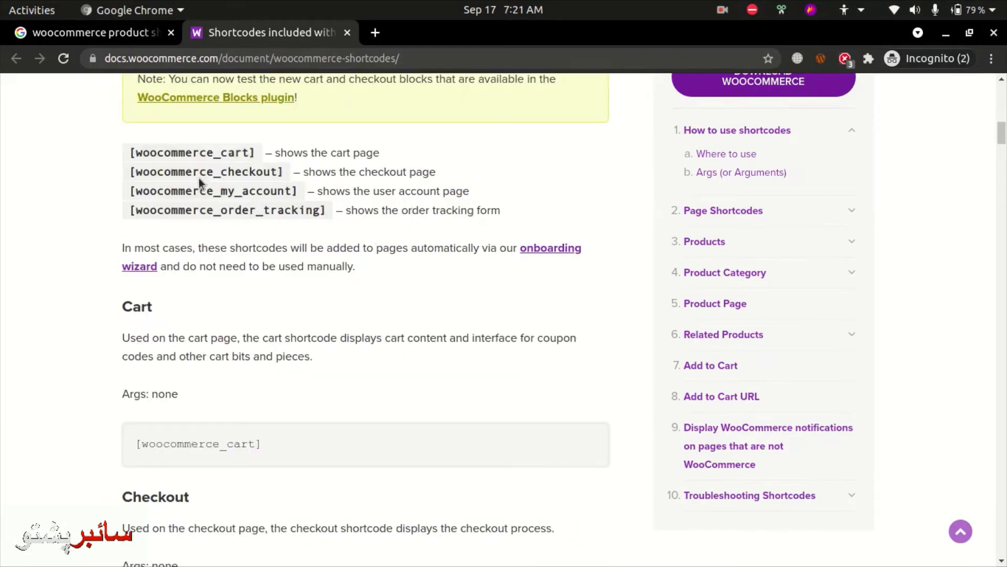
{"action": "scroll", "coordinate": [500, 281], "scroll_direction": "down", "scroll_amount": 3}
{"action": "scroll", "coordinate": [160, 333], "scroll_direction": "down", "scroll_amount": 7}
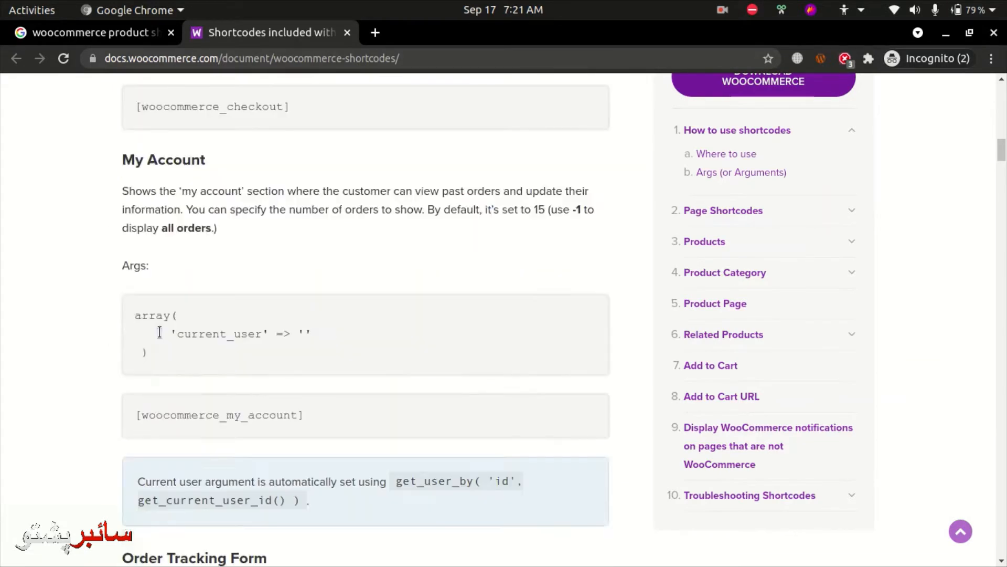
{"action": "scroll", "coordinate": [160, 332], "scroll_direction": "down", "scroll_amount": 4}
{"action": "scroll", "coordinate": [160, 332], "scroll_direction": "down", "scroll_amount": 8}
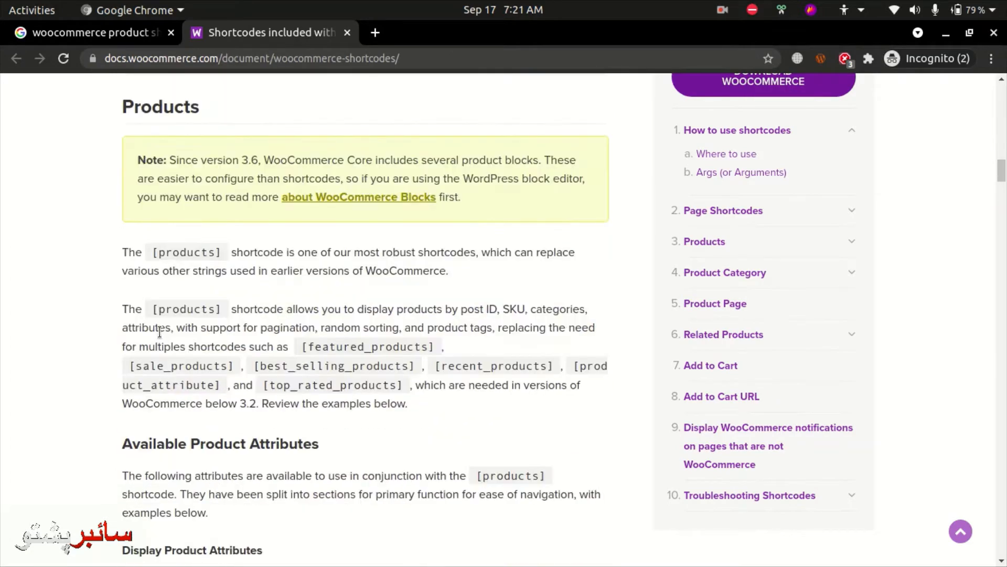
Step: Examine the Products section's description of the [products] shortcode and the older shortcodes it replaces, such as [featured_products] and [best_selling_products]
{"action": "scroll", "coordinate": [159, 332], "scroll_direction": "down", "scroll_amount": 5}
{"action": "scroll", "coordinate": [158, 283], "scroll_direction": "up", "scroll_amount": 5}
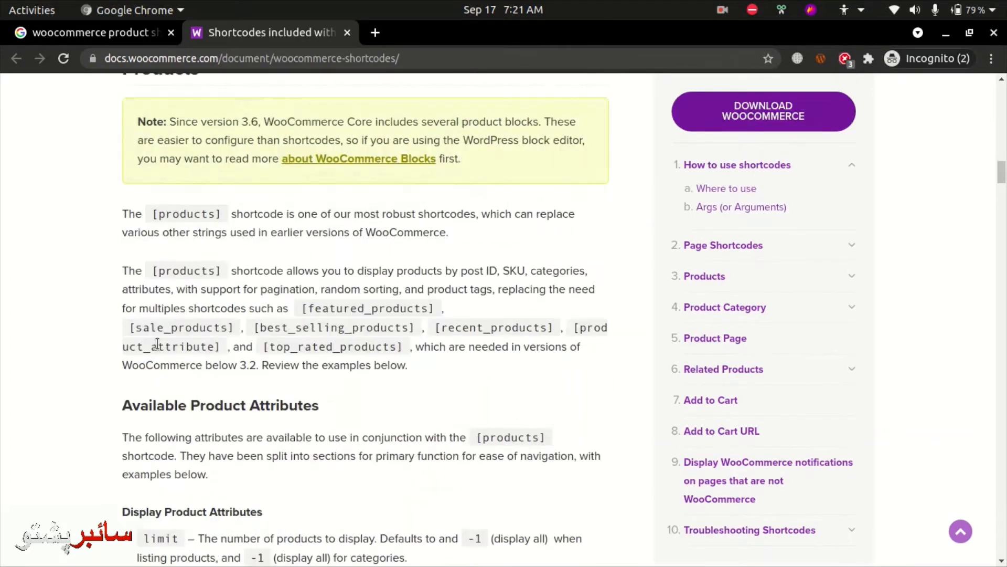
{"action": "left_click_drag", "start_coordinate": [194, 258], "coordinate": [222, 257]}
{"action": "left_click_drag", "start_coordinate": [303, 347], "coordinate": [434, 347]}
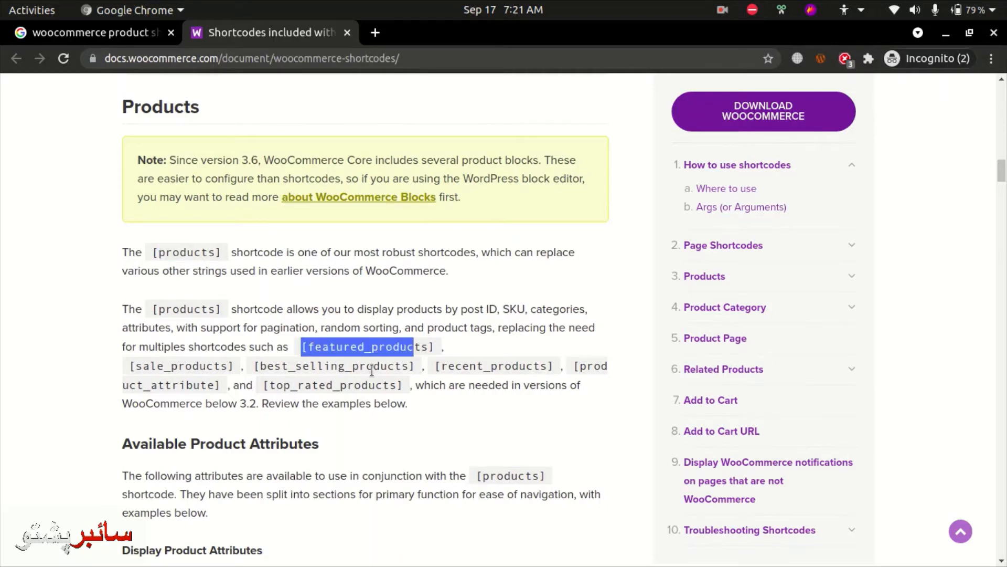
{"action": "left_click_drag", "start_coordinate": [289, 365], "coordinate": [377, 387]}
{"action": "left_click", "coordinate": [301, 392]}
Step: Review the available product attributes for the [products] shortcode, including limit, columns, orderby and the content attributes
{"action": "scroll", "coordinate": [293, 400], "scroll_direction": "down", "scroll_amount": 4}
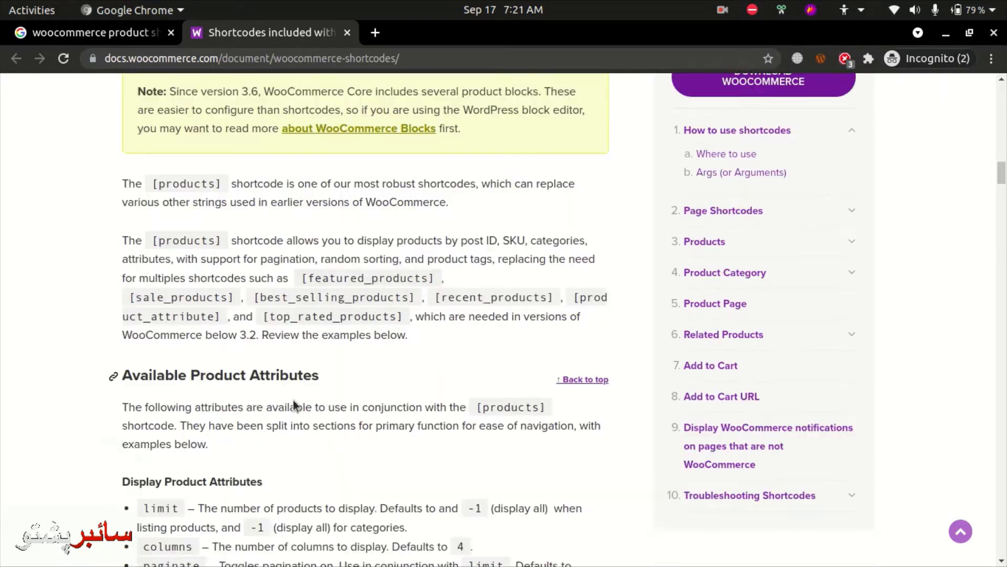
{"action": "scroll", "coordinate": [248, 376], "scroll_direction": "down", "scroll_amount": 2}
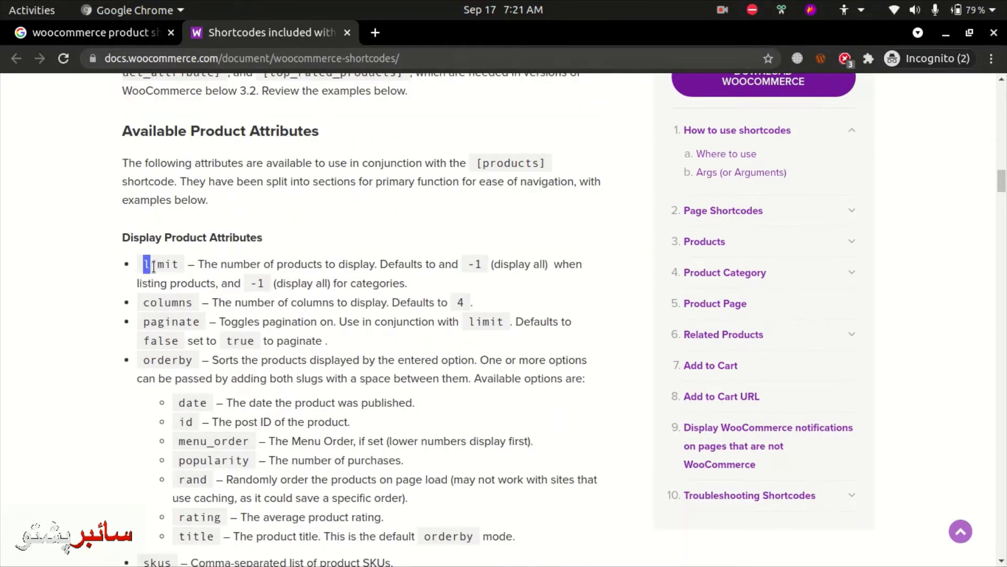
{"action": "left_click_drag", "start_coordinate": [153, 266], "coordinate": [179, 276]}
{"action": "scroll", "coordinate": [153, 409], "scroll_direction": "down", "scroll_amount": 11}
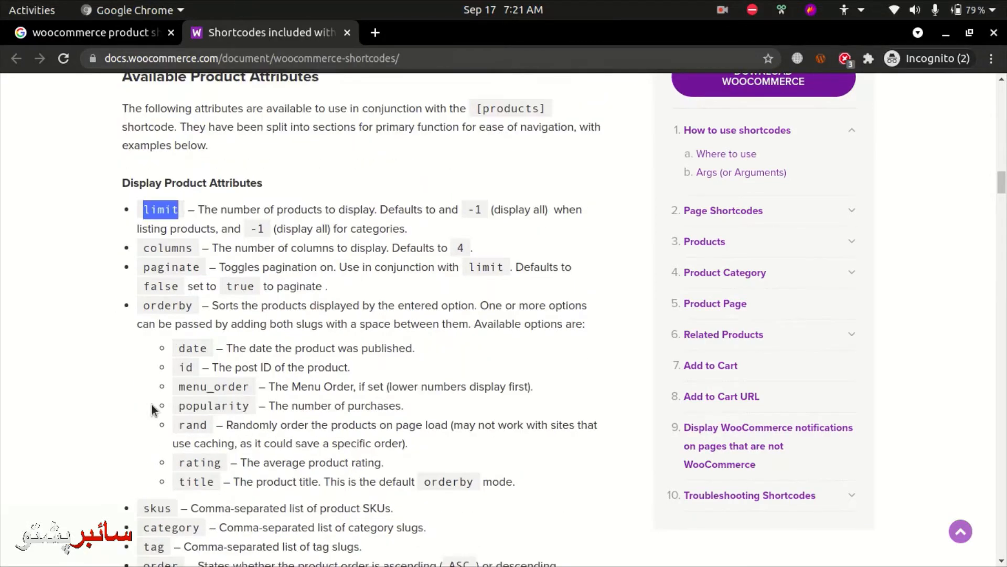
{"action": "scroll", "coordinate": [190, 349], "scroll_direction": "down", "scroll_amount": 7}
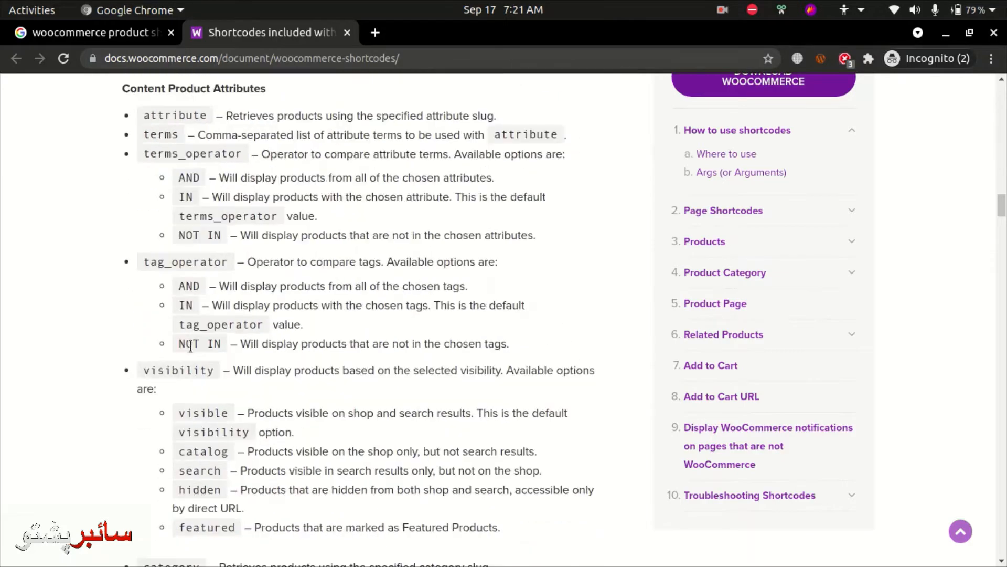
{"action": "scroll", "coordinate": [190, 346], "scroll_direction": "down", "scroll_amount": 13}
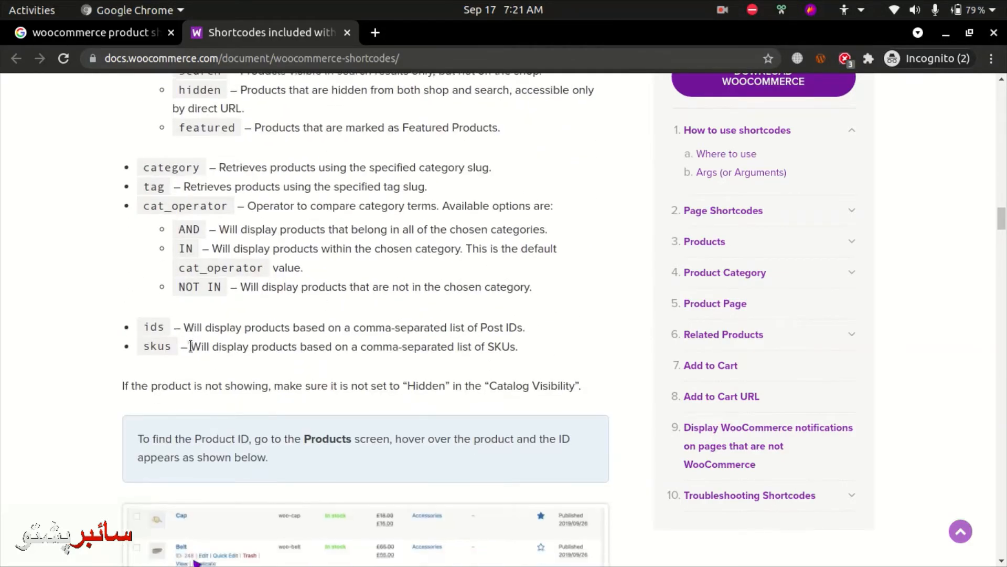
{"action": "scroll", "coordinate": [190, 351], "scroll_direction": "down", "scroll_amount": 3}
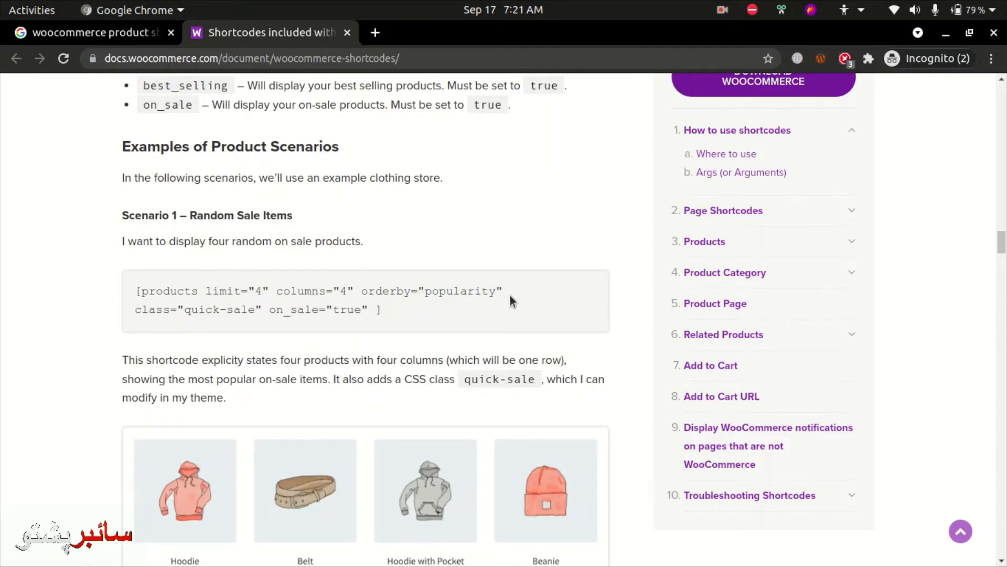
Step: Compare the product scenario examples and copy the Scenario 2 shortcode [products limit="4" columns="2" visibility="featured" ]
{"action": "left_click_drag", "start_coordinate": [173, 323], "coordinate": [129, 298]}
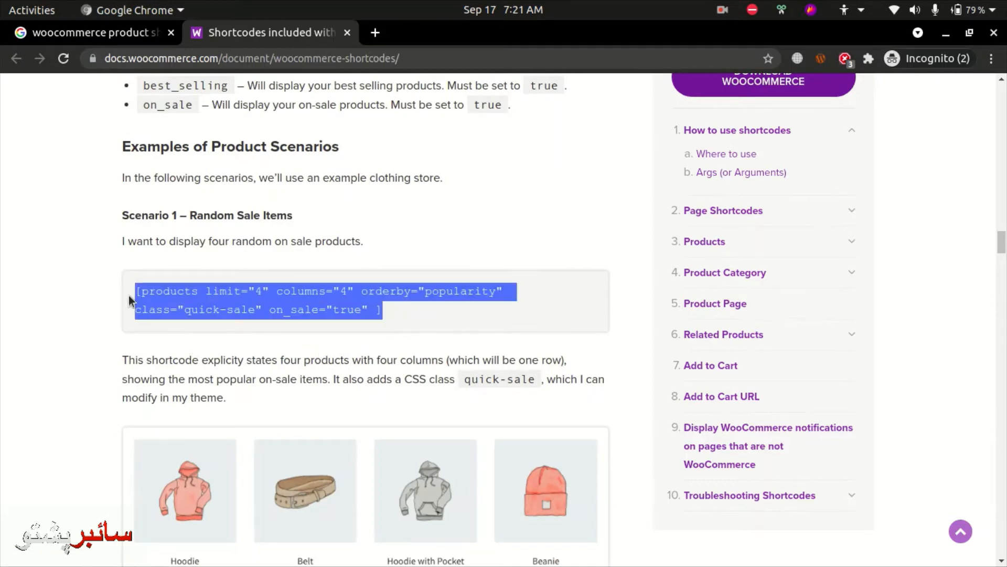
{"action": "scroll", "coordinate": [201, 323], "scroll_direction": "down", "scroll_amount": 12}
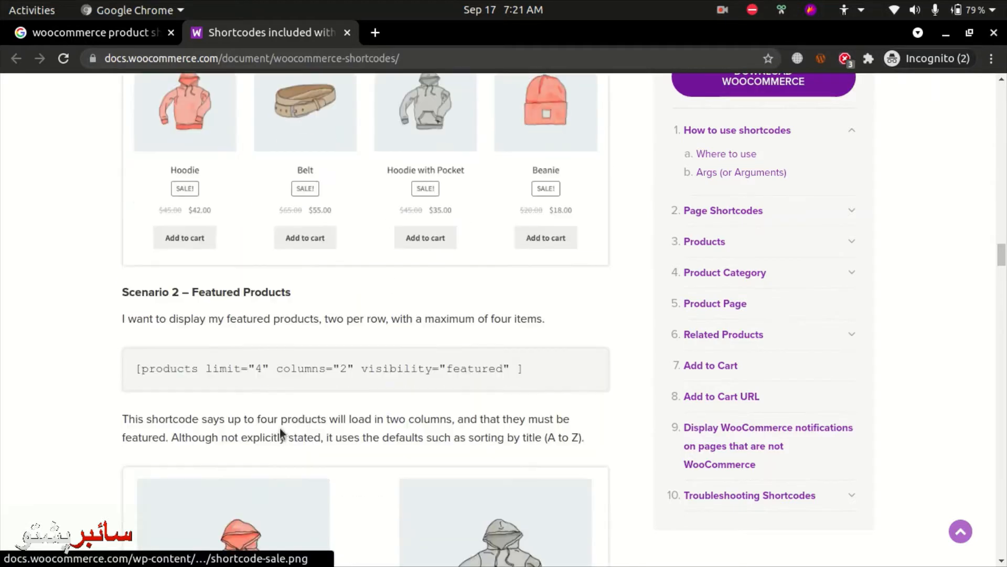
{"action": "scroll", "coordinate": [200, 299], "scroll_direction": "up", "scroll_amount": 3}
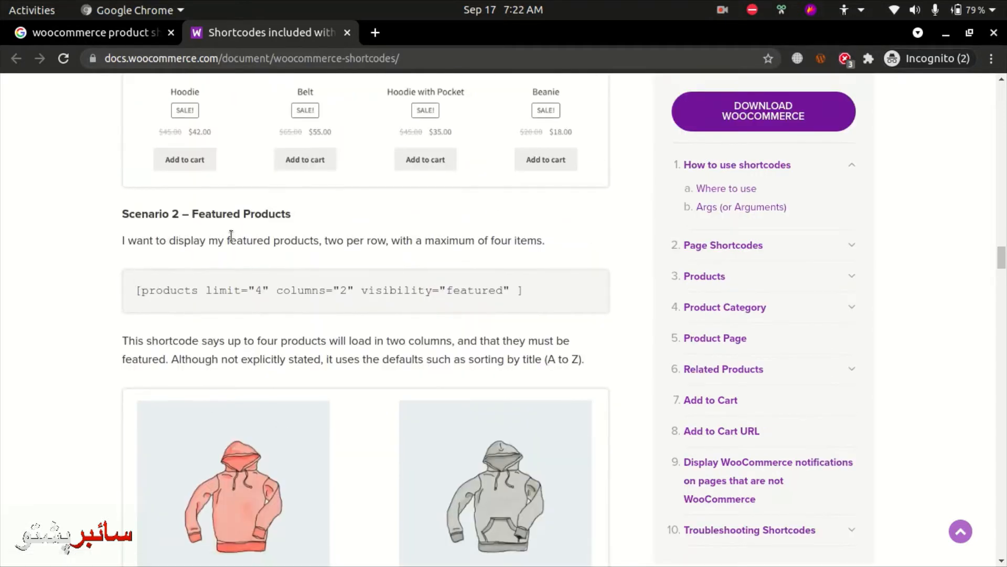
{"action": "scroll", "coordinate": [466, 306], "scroll_direction": "down", "scroll_amount": 5}
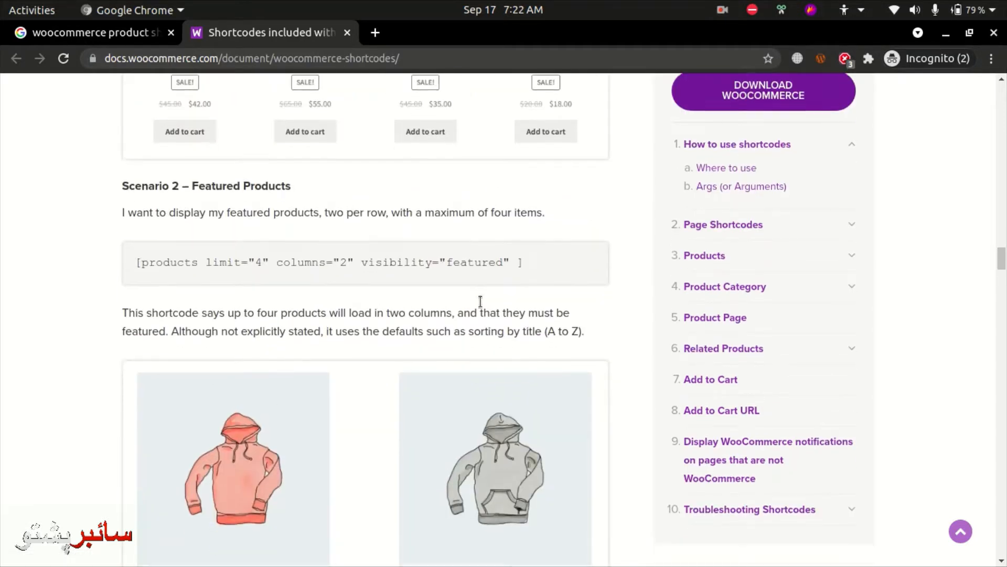
{"action": "scroll", "coordinate": [480, 306], "scroll_direction": "down", "scroll_amount": 4}
{"action": "scroll", "coordinate": [466, 318], "scroll_direction": "up", "scroll_amount": 7}
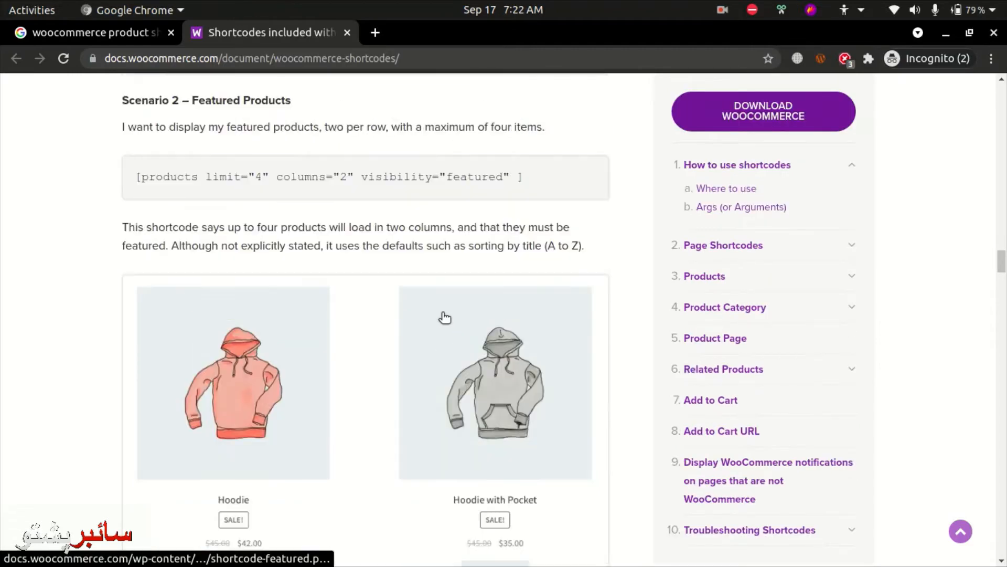
{"action": "triple_click", "coordinate": [382, 220]}
{"action": "key", "text": "ctrl+c"}
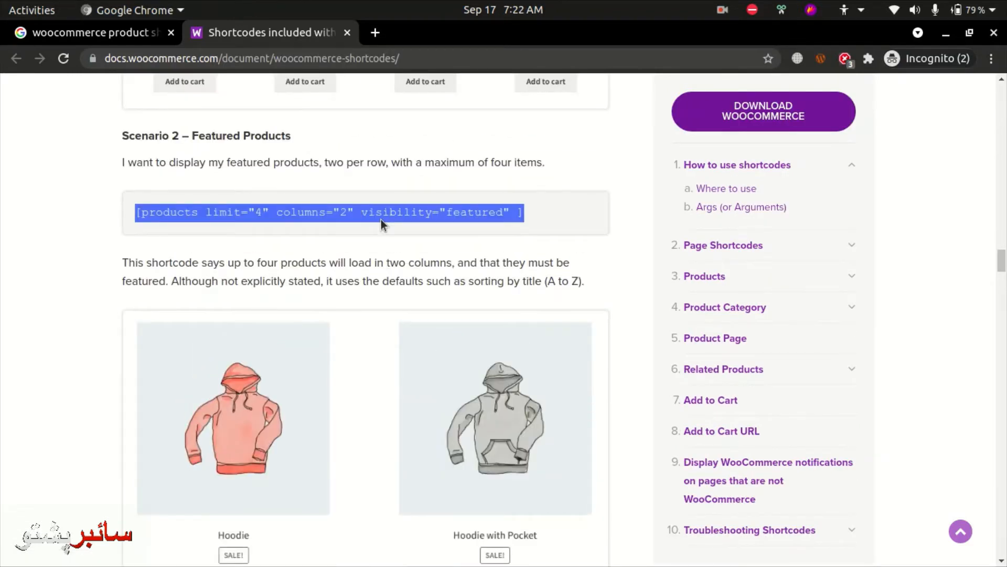
Step: Return to the Elementor editor and add a single-column section below the Featured Products grid
{"action": "left_click", "coordinate": [56, 34]}
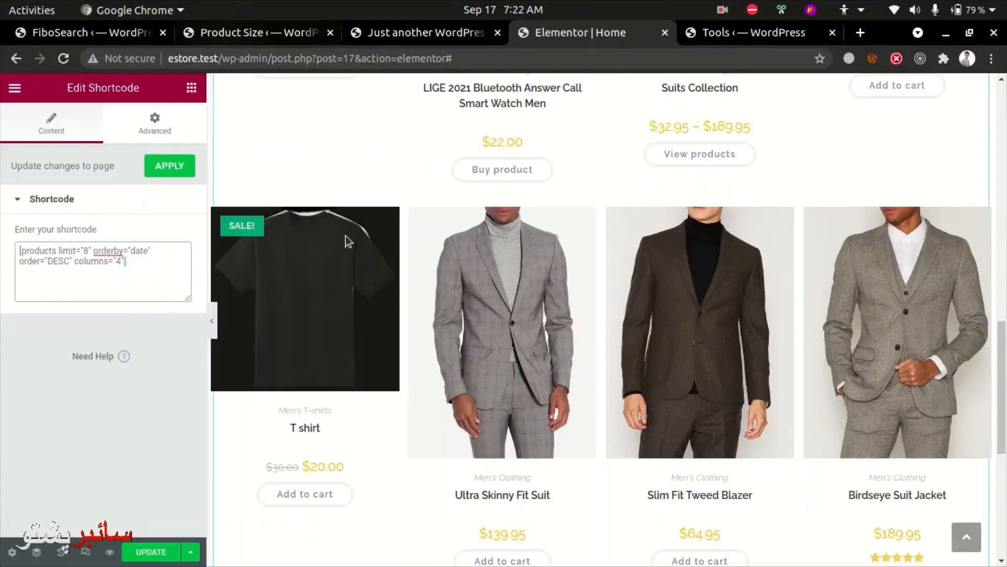
{"action": "scroll", "coordinate": [383, 344], "scroll_direction": "down", "scroll_amount": 6}
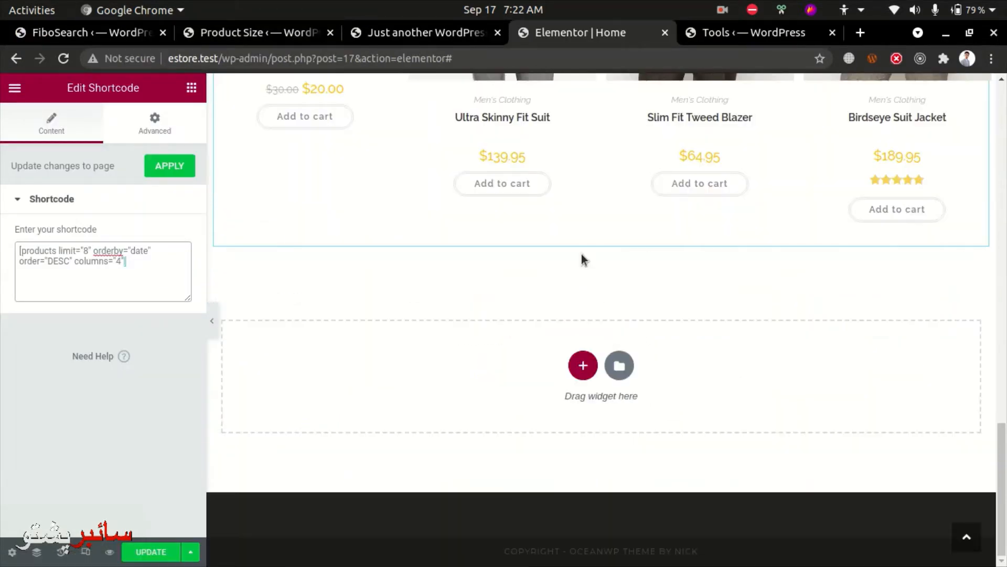
{"action": "left_click", "coordinate": [583, 365]}
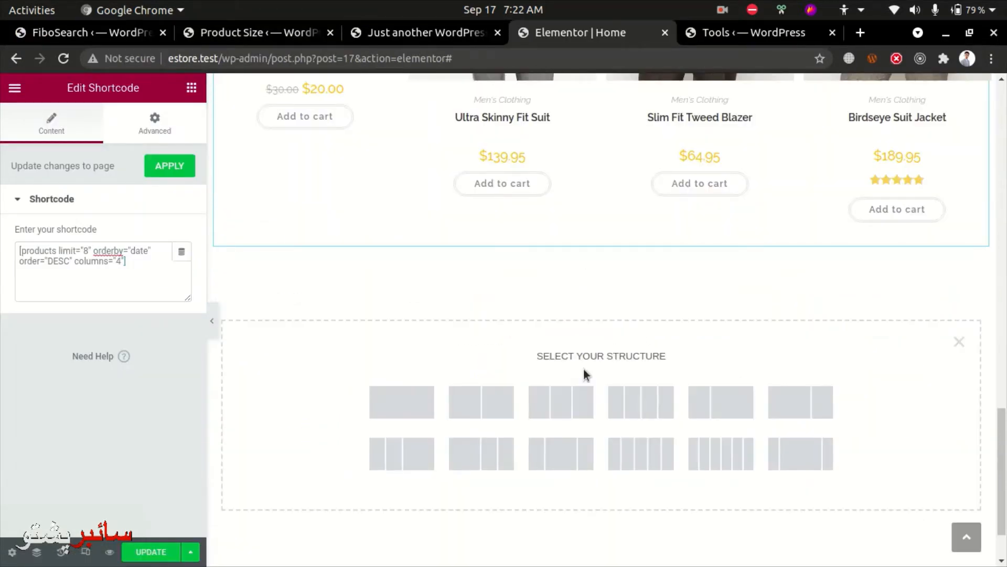
{"action": "left_click", "coordinate": [405, 416]}
Step: Insert a Heading widget in the new empty section and set its title to POPULAR
{"action": "left_click", "coordinate": [612, 274]}
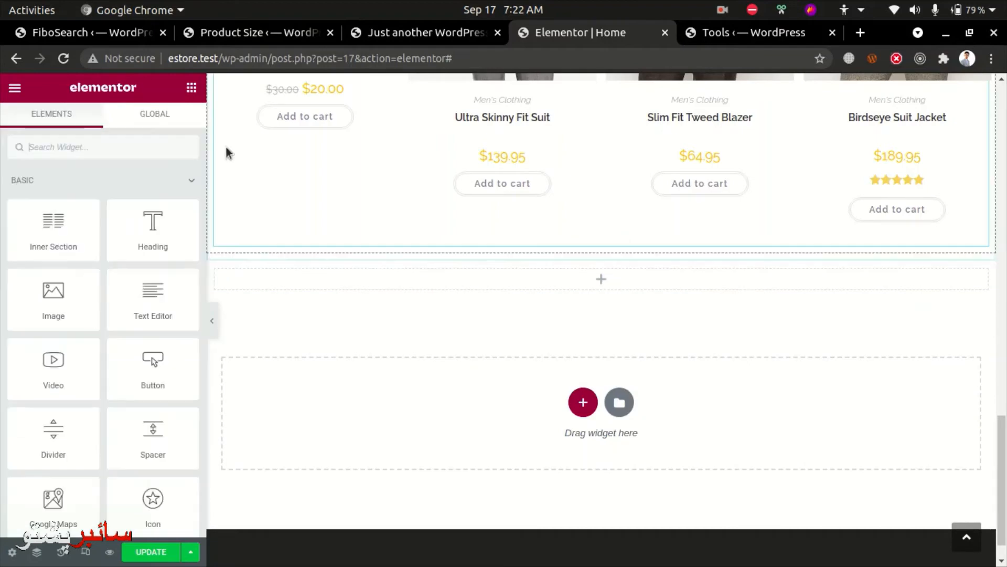
{"action": "left_click_drag", "start_coordinate": [113, 232], "coordinate": [564, 278]}
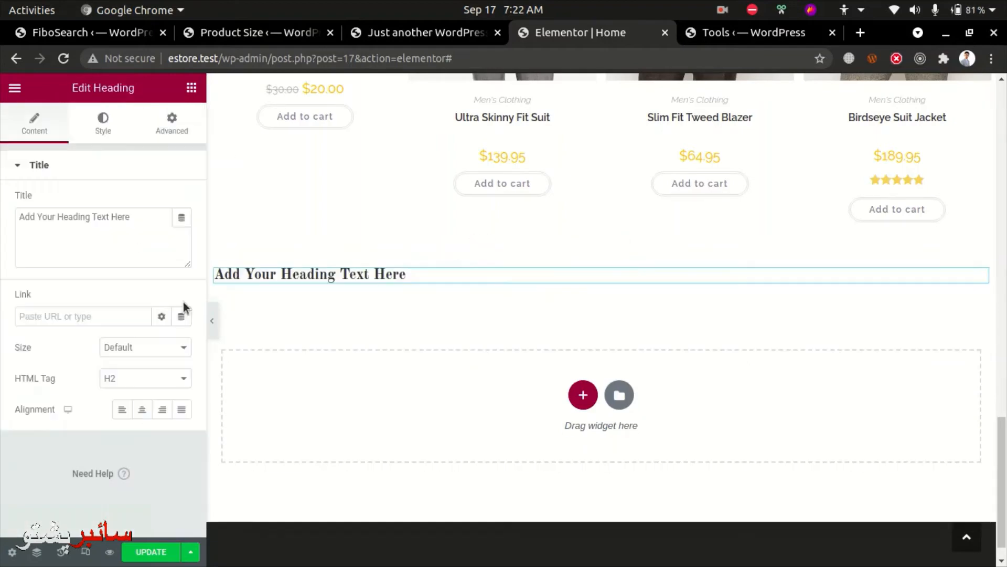
{"action": "triple_click", "coordinate": [107, 236]}
{"action": "key", "text": "BackSpace"}
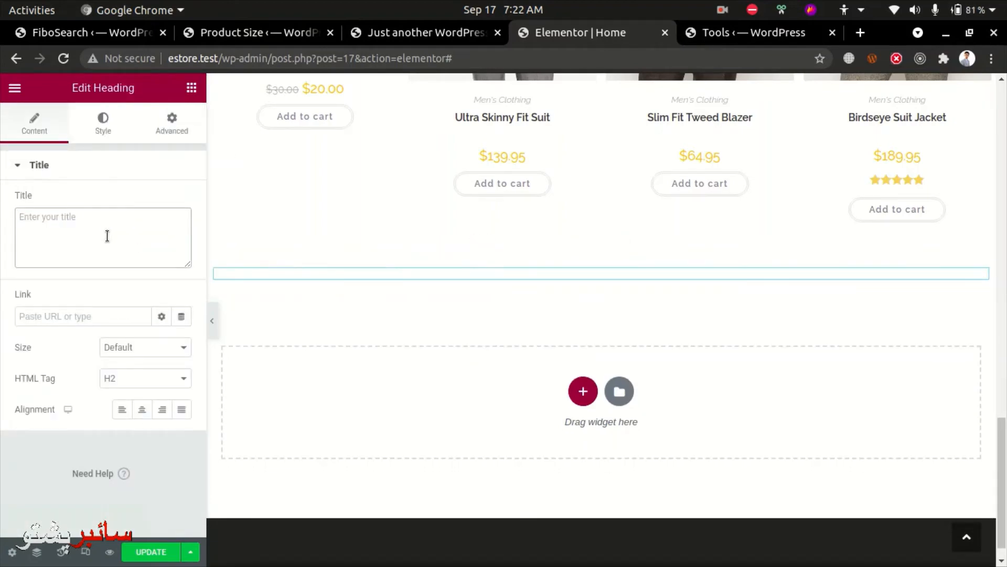
{"action": "type", "text": "P"}
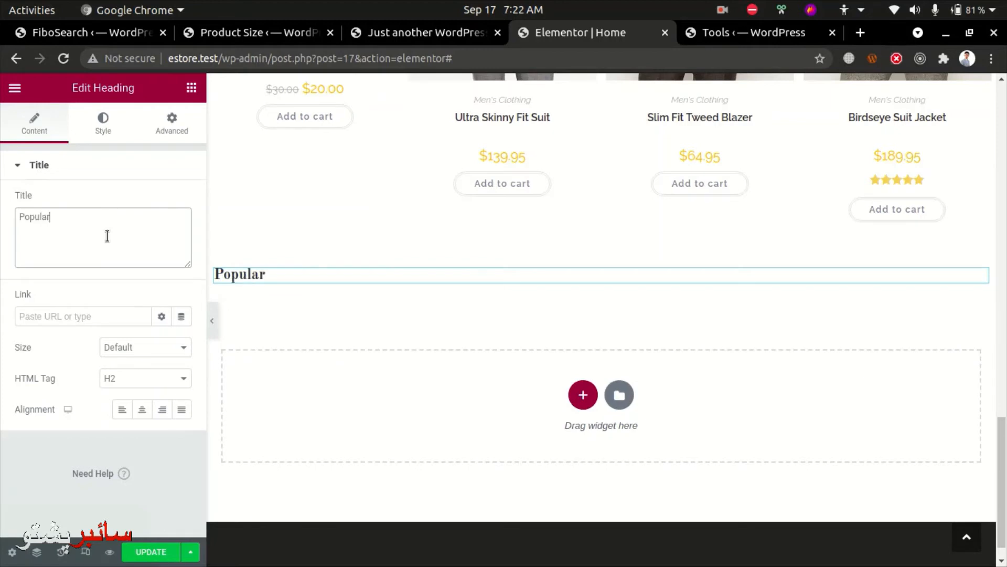
{"action": "type", "text": "opular"}
{"action": "triple_click", "coordinate": [119, 264]}
{"action": "key", "text": "BackSpace"}
{"action": "type", "text": "POPULAR"}
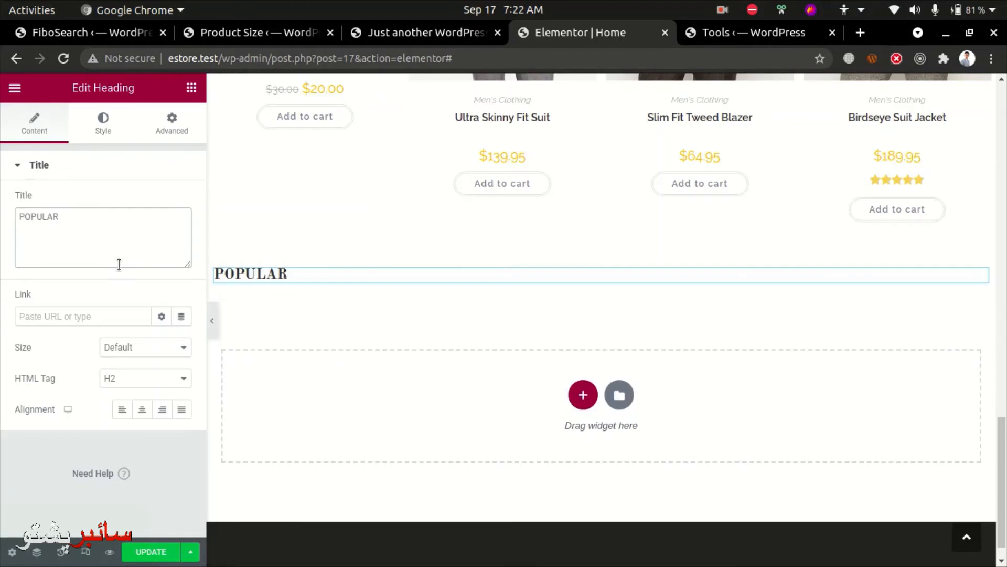
Step: Center the POPULAR heading and set its size to XL
{"action": "left_click", "coordinate": [141, 409]}
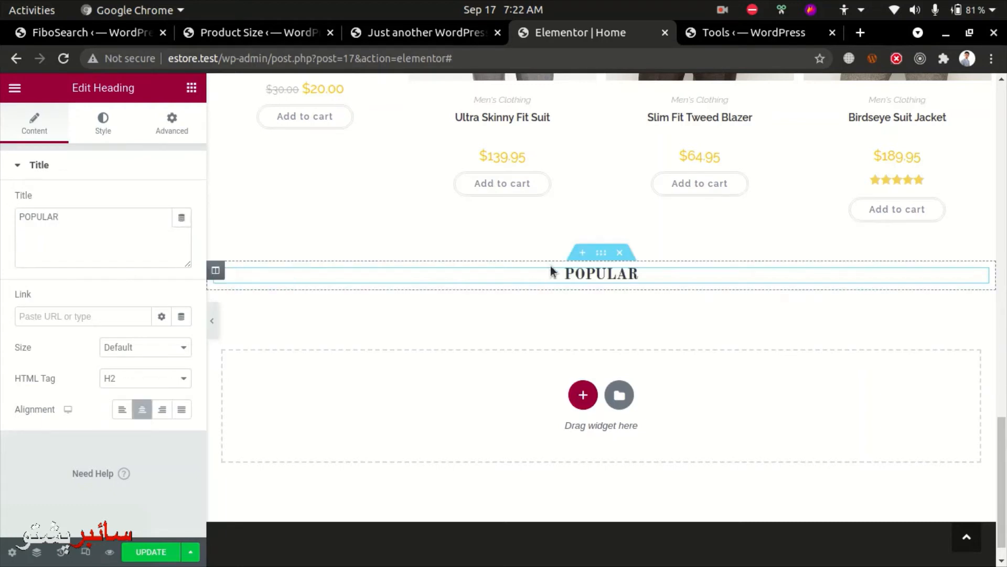
{"action": "left_click", "coordinate": [126, 359]}
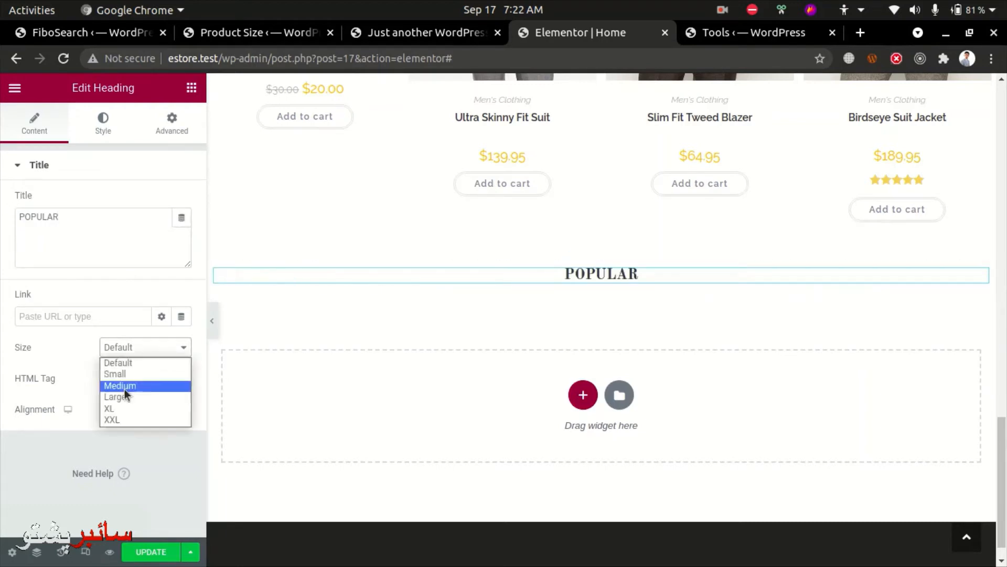
{"action": "left_click", "coordinate": [121, 408]}
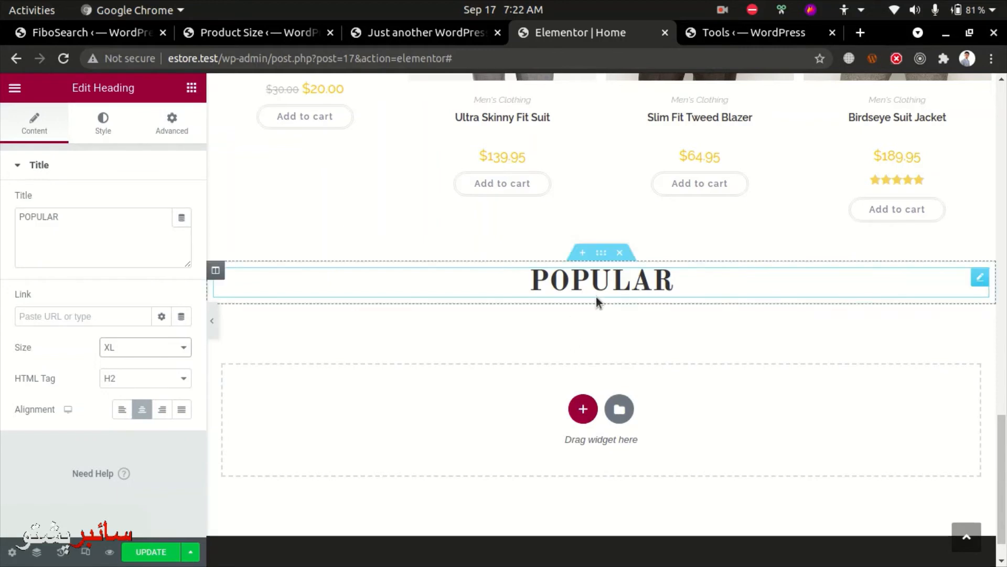
Step: Find the Shortcode widget by searching for "short" and place it directly below the POPULAR heading
{"action": "left_click", "coordinate": [192, 87]}
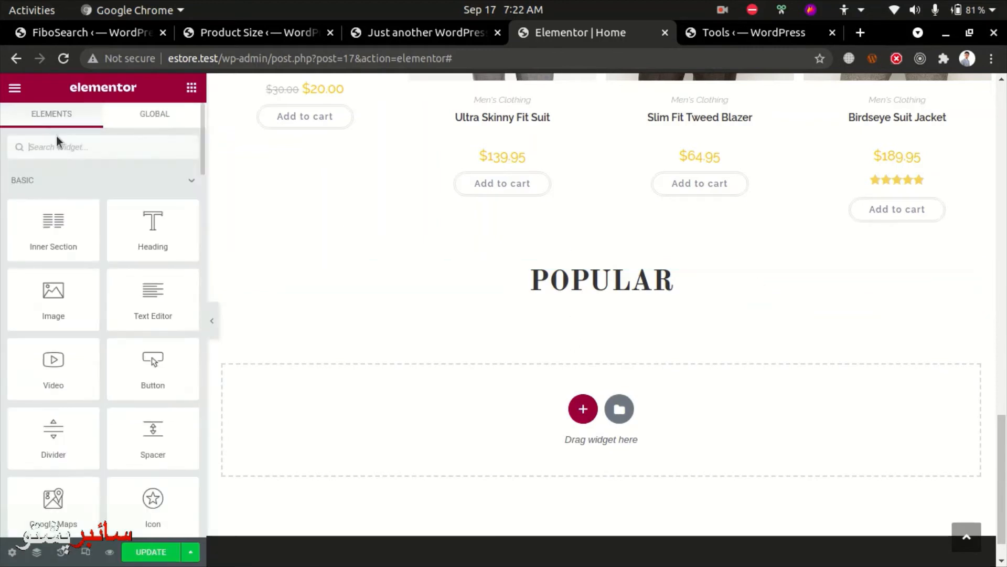
{"action": "left_click", "coordinate": [61, 157]}
{"action": "type", "text": "short"}
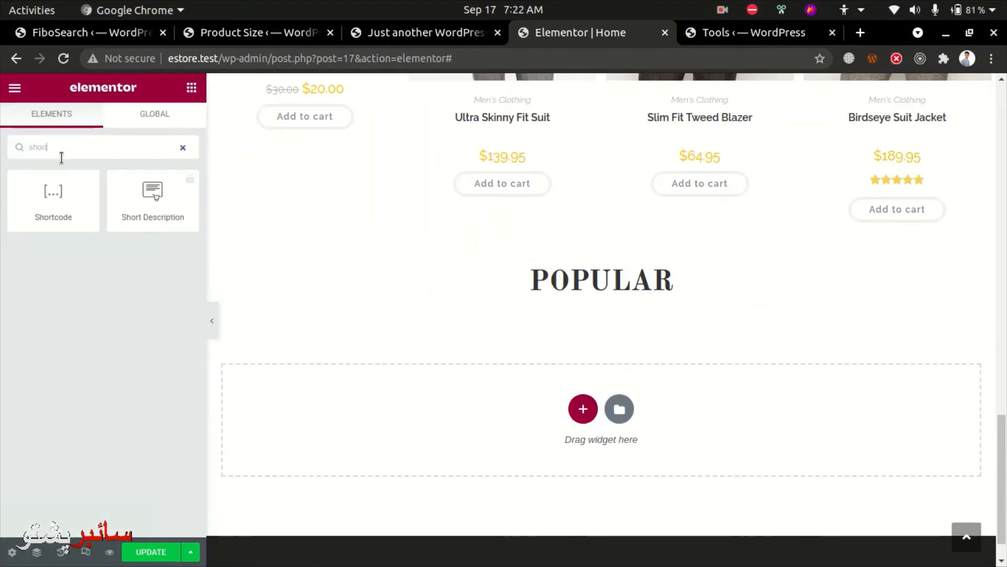
{"action": "left_click_drag", "start_coordinate": [53, 194], "coordinate": [636, 290]}
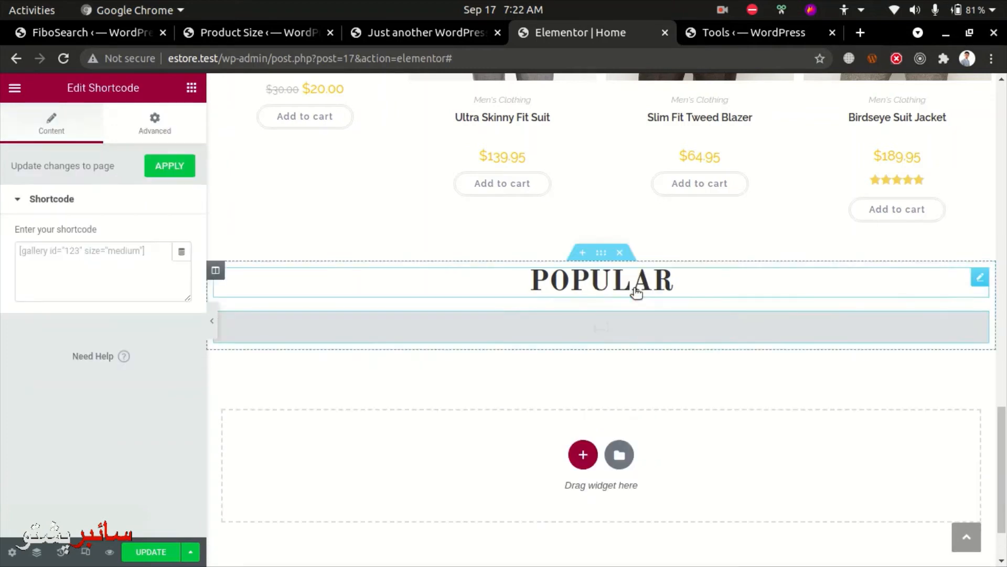
Step: Paste the shortcode [products limit="4" columns="2" visibility="featured" ] into the new Shortcode widget and update the page
{"action": "left_click", "coordinate": [74, 268]}
{"action": "key", "text": "ctrl+v"}
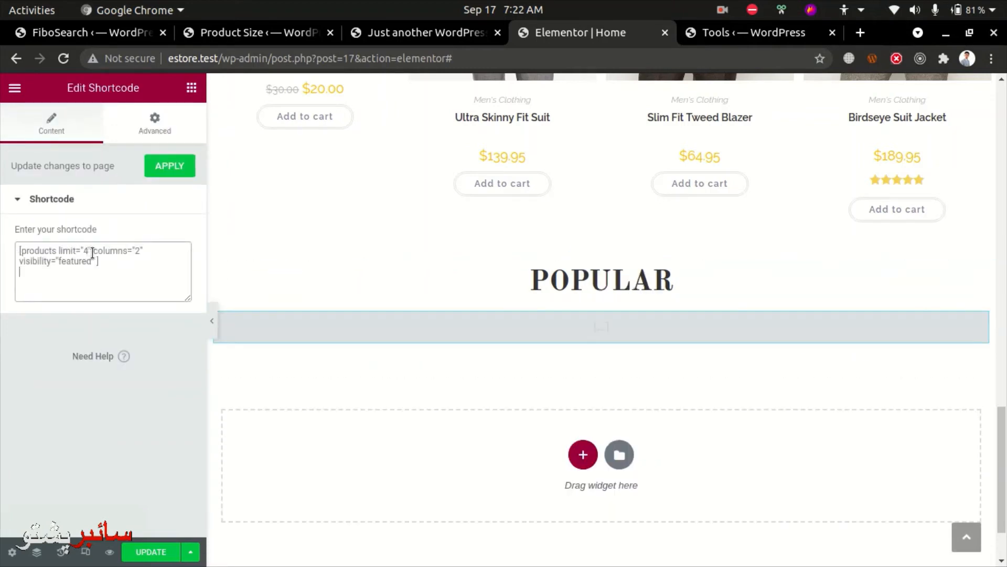
{"action": "left_click", "coordinate": [125, 258]}
{"action": "double_click", "coordinate": [73, 259]}
{"action": "left_click", "coordinate": [140, 550]}
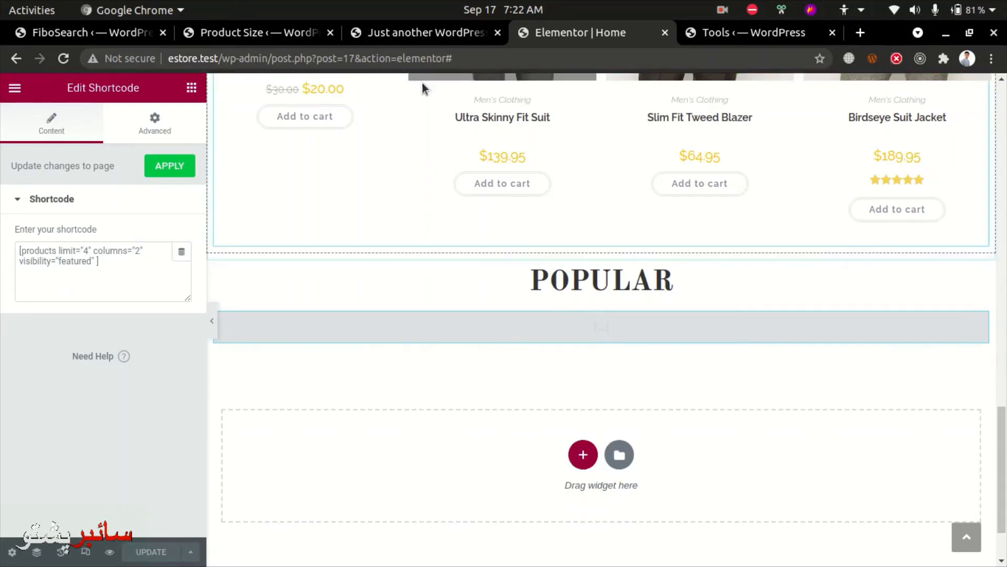
Step: Open the WooCommerce product list in the WordPress admin and mark Slim Fit Tweed Blazer and Birdseye Suit Jacket as featured
{"action": "left_click", "coordinate": [436, 29]}
{"action": "left_click", "coordinate": [64, 31]}
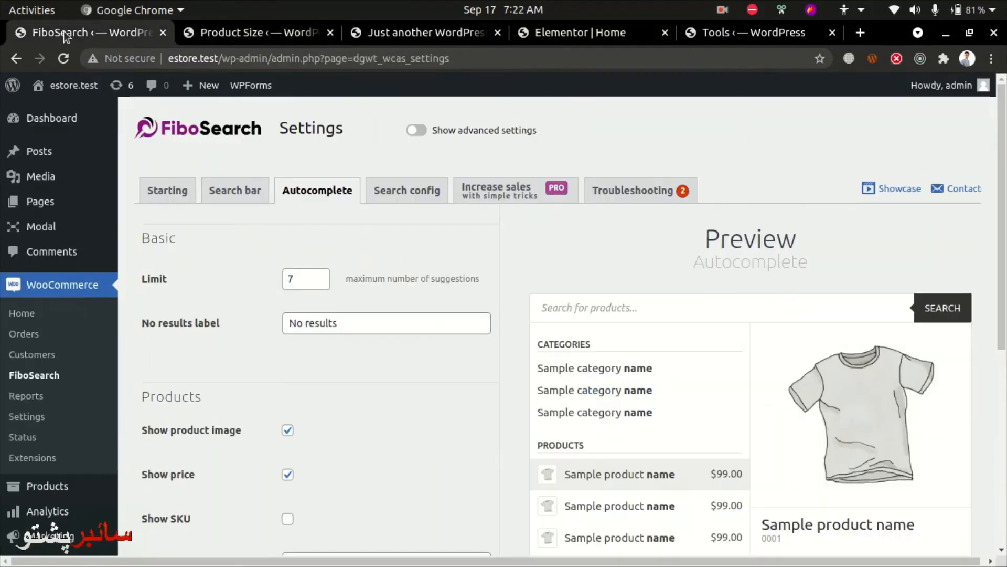
{"action": "mouse_move", "coordinate": [30, 184]}
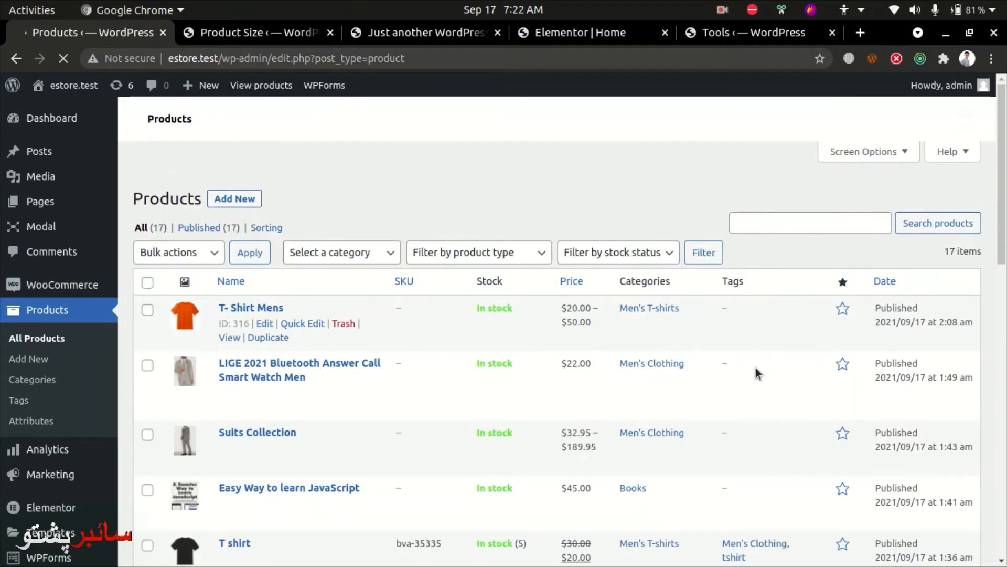
{"action": "scroll", "coordinate": [724, 367], "scroll_direction": "down", "scroll_amount": 6}
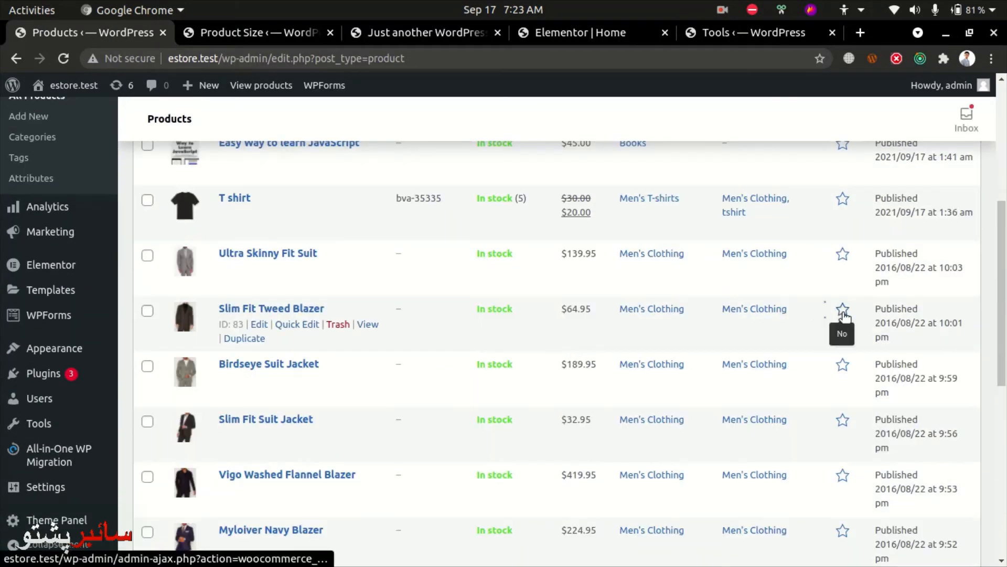
{"action": "left_click", "coordinate": [841, 311]}
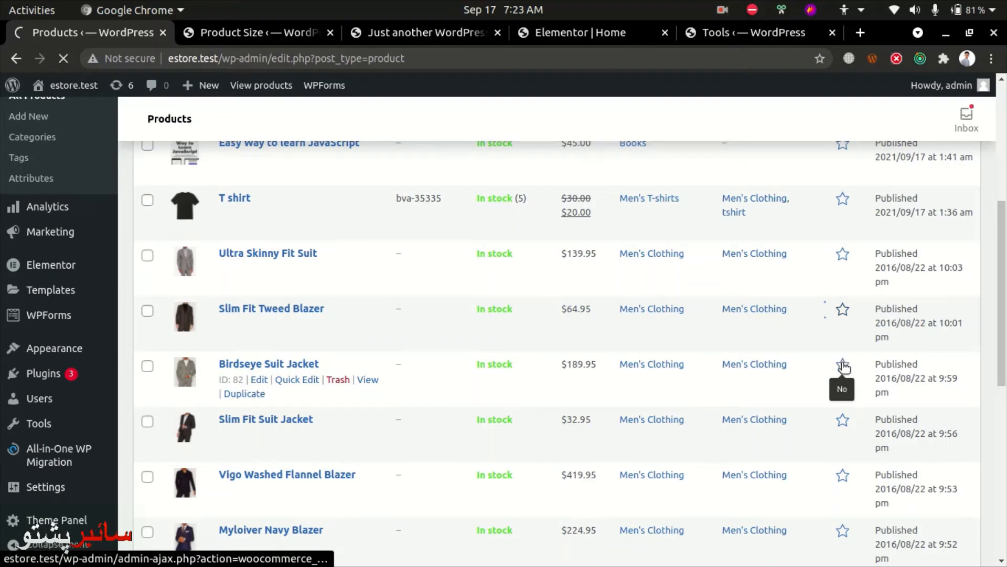
{"action": "scroll", "coordinate": [818, 451], "scroll_direction": "down", "scroll_amount": 5}
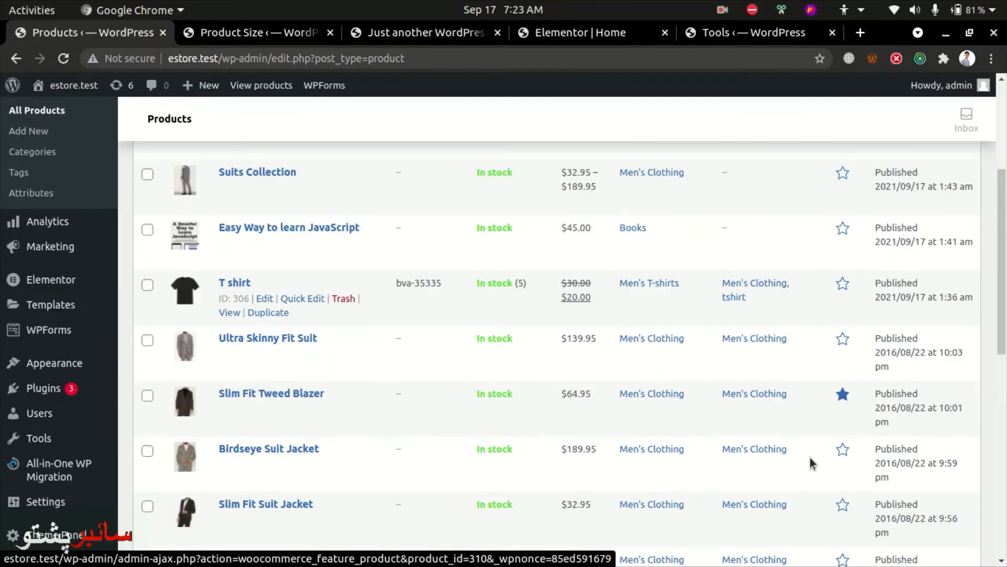
{"action": "left_click", "coordinate": [843, 442]}
{"action": "scroll", "coordinate": [843, 443], "scroll_direction": "down", "scroll_amount": 4}
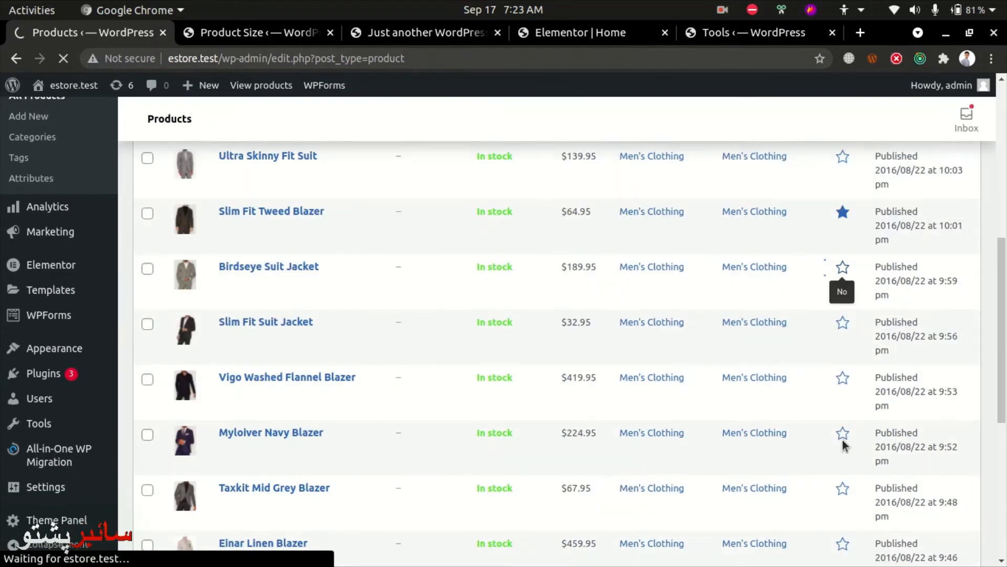
{"action": "left_click", "coordinate": [842, 468]}
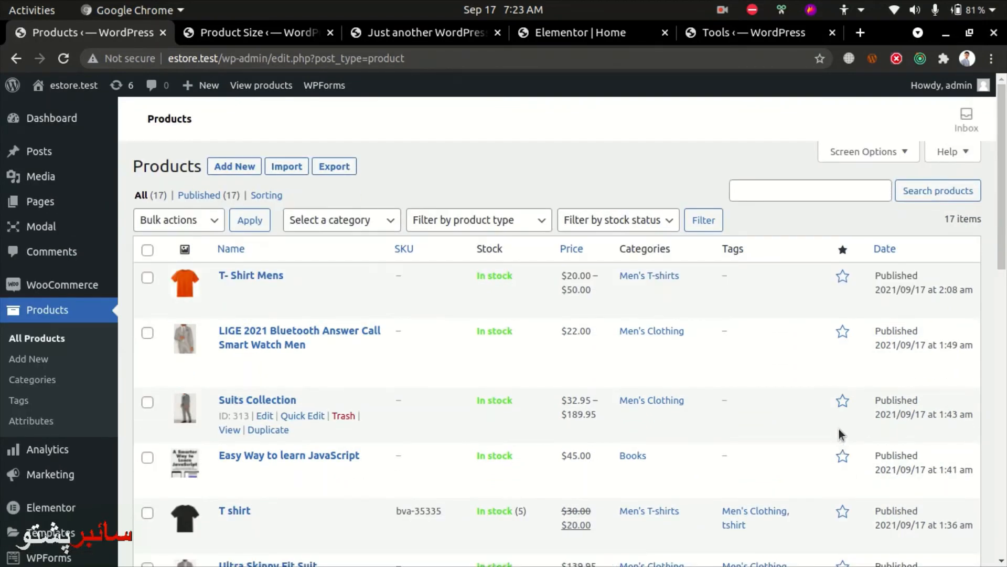
Step: Mark Ultra Skinny Fit Suit and Jjprroy Blazer Noos as featured in the product list
{"action": "scroll", "coordinate": [854, 544], "scroll_direction": "down", "scroll_amount": 4}
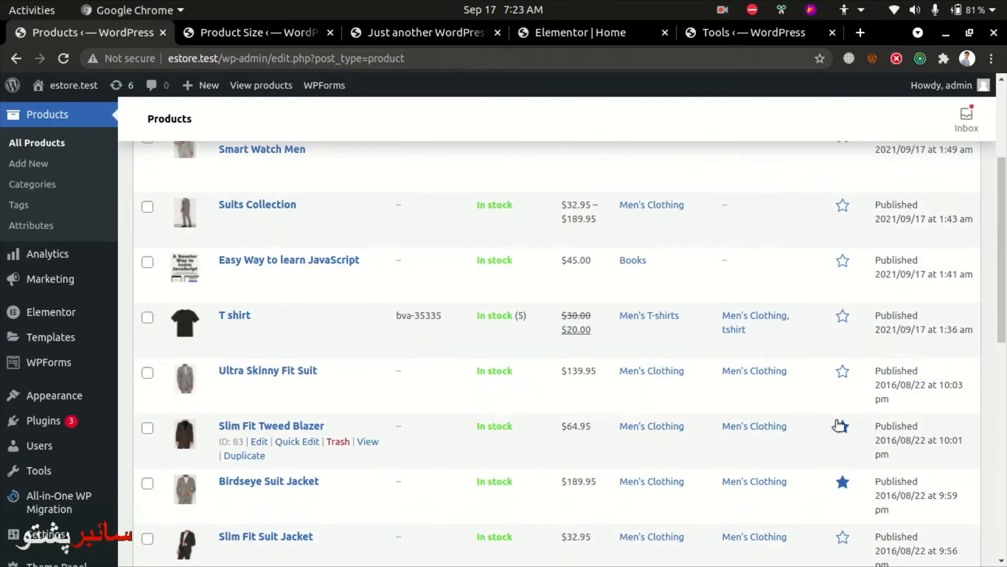
{"action": "left_click", "coordinate": [843, 371]}
{"action": "scroll", "coordinate": [843, 374], "scroll_direction": "down", "scroll_amount": 5}
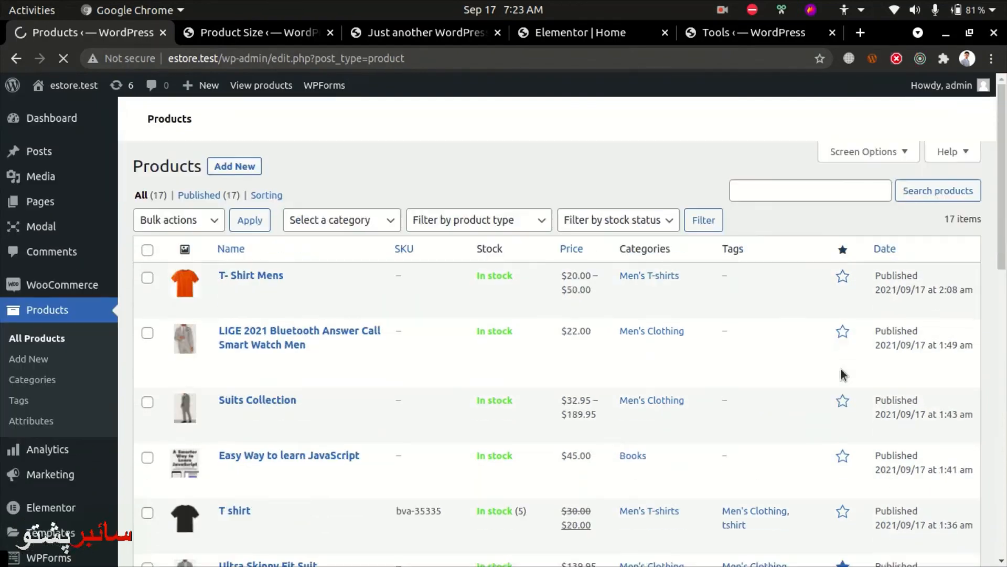
{"action": "scroll", "coordinate": [841, 373], "scroll_direction": "down", "scroll_amount": 10}
{"action": "scroll", "coordinate": [842, 374], "scroll_direction": "down", "scroll_amount": 1}
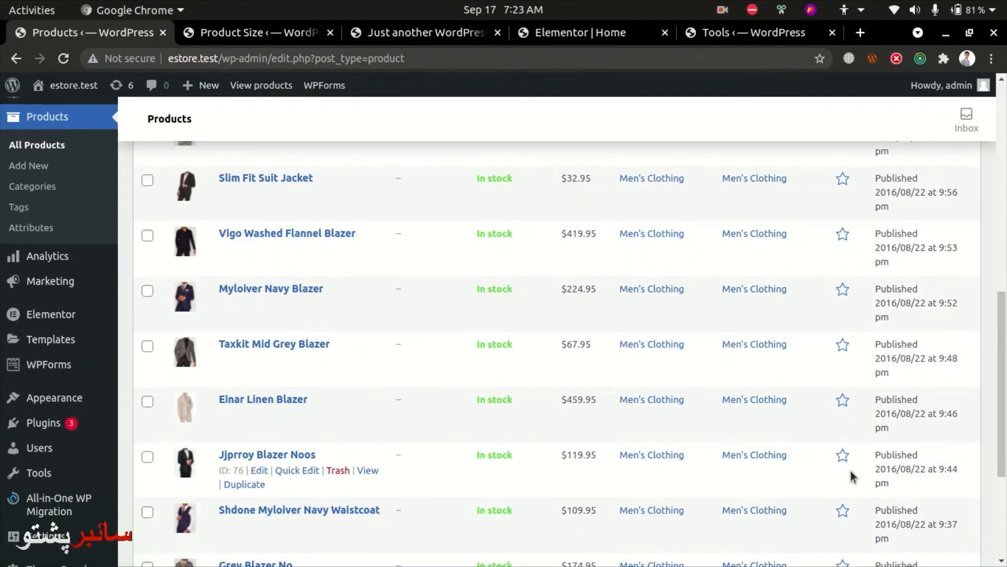
{"action": "left_click", "coordinate": [844, 454]}
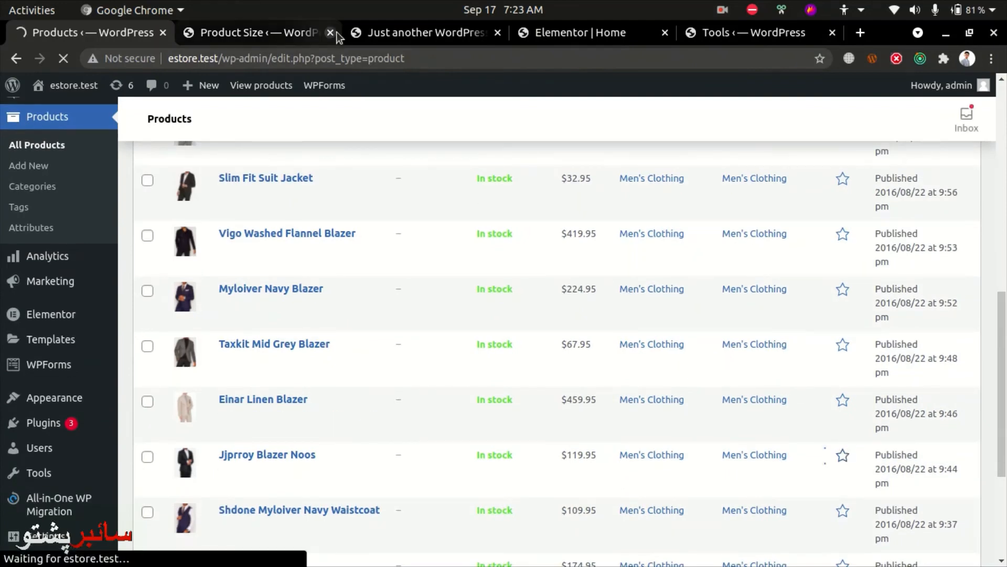
Step: Open the live store homepage and examine the featured products displayed under the POPULAR heading
{"action": "left_click", "coordinate": [389, 34]}
{"action": "scroll", "coordinate": [389, 34], "scroll_direction": "down", "scroll_amount": 2}
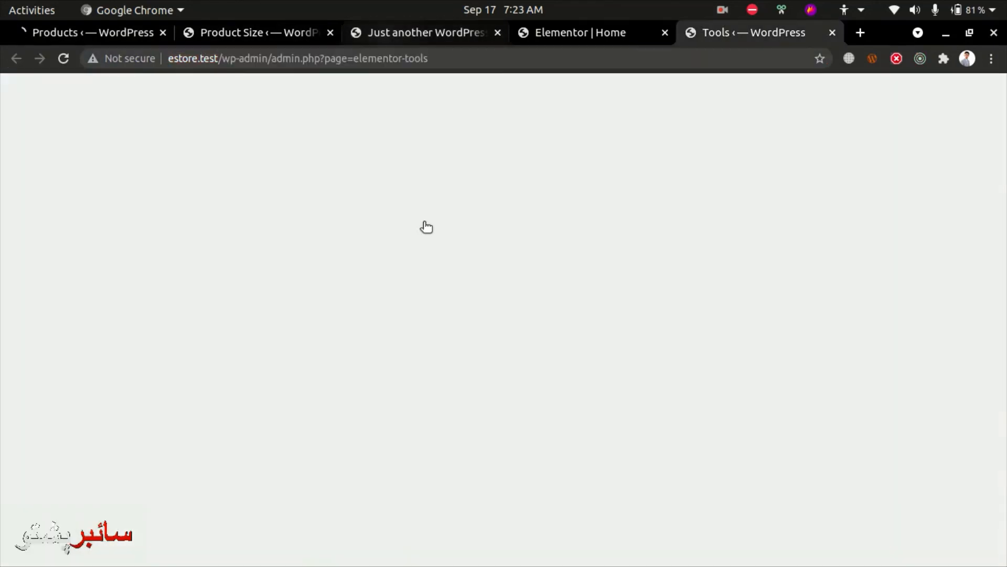
{"action": "scroll", "coordinate": [425, 224], "scroll_direction": "up", "scroll_amount": 3}
{"action": "left_click", "coordinate": [403, 35]}
{"action": "scroll", "coordinate": [757, 348], "scroll_direction": "down", "scroll_amount": 1}
{"action": "scroll", "coordinate": [757, 348], "scroll_direction": "down", "scroll_amount": 20}
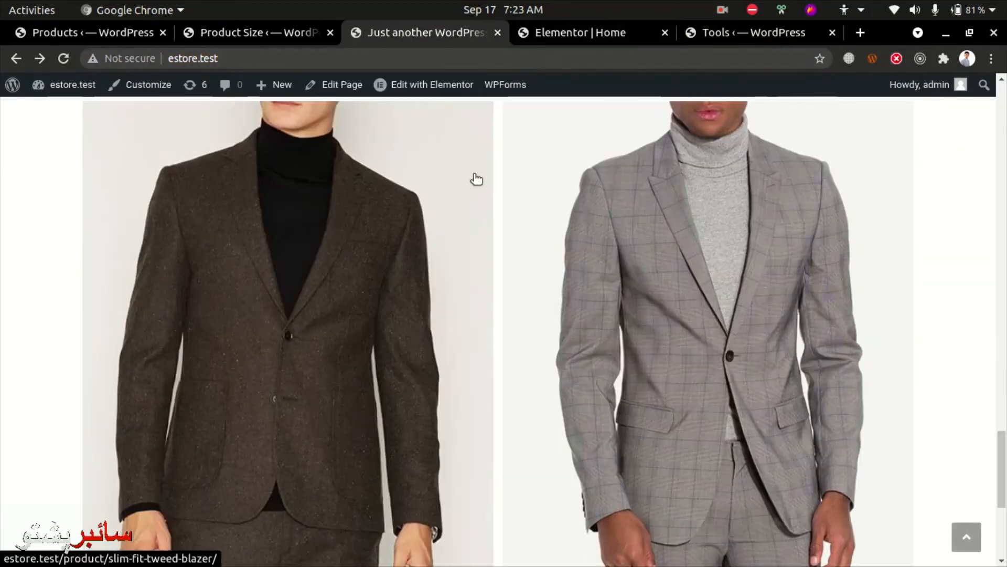
{"action": "scroll", "coordinate": [519, 339], "scroll_direction": "up", "scroll_amount": 5}
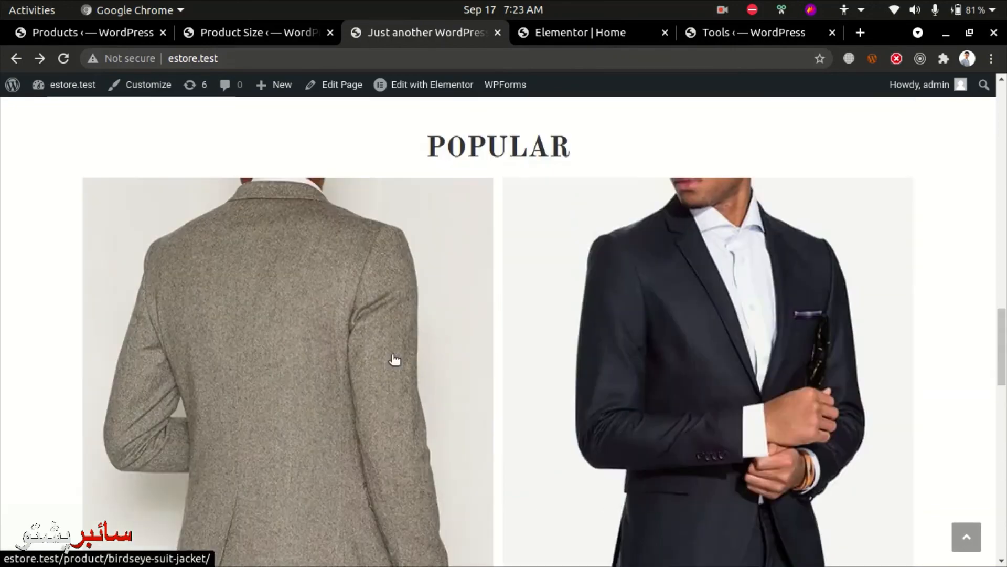
{"action": "scroll", "coordinate": [395, 354], "scroll_direction": "up", "scroll_amount": 4}
{"action": "left_click_drag", "start_coordinate": [408, 342], "coordinate": [659, 321]}
{"action": "left_click", "coordinate": [662, 320]}
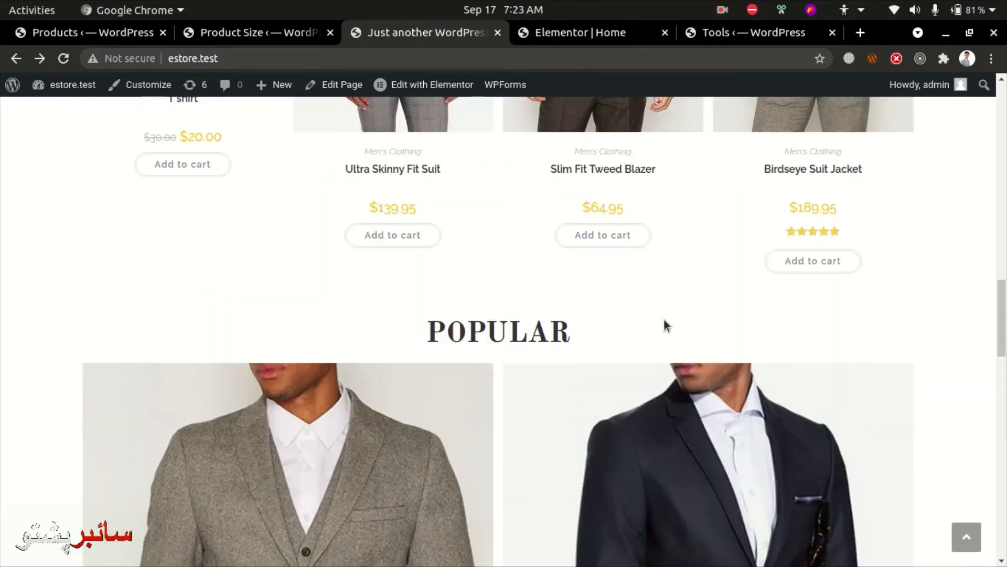
{"action": "scroll", "coordinate": [663, 319], "scroll_direction": "down", "scroll_amount": 6}
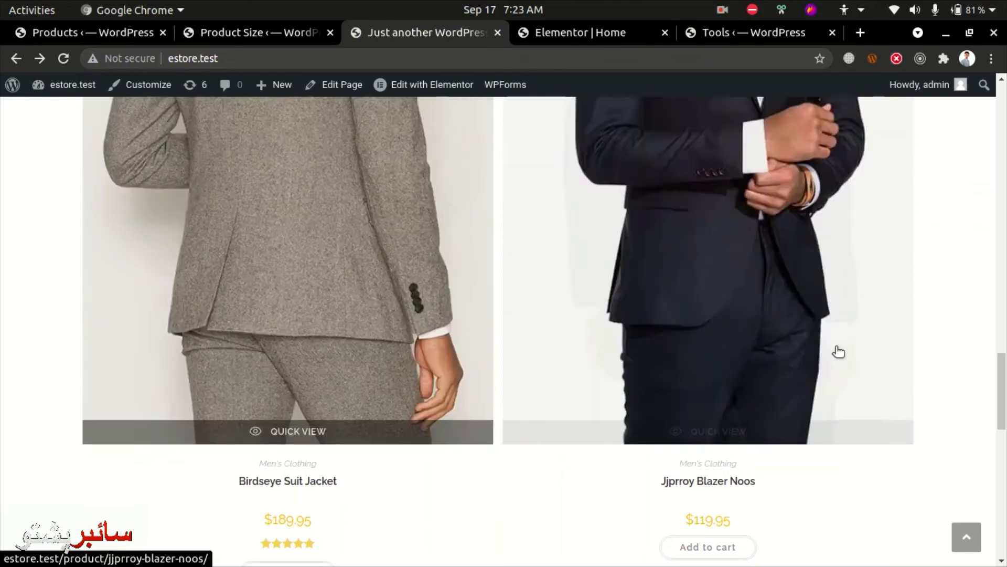
{"action": "scroll", "coordinate": [834, 348], "scroll_direction": "down", "scroll_amount": 10}
{"action": "scroll", "coordinate": [90, 369], "scroll_direction": "down", "scroll_amount": 3}
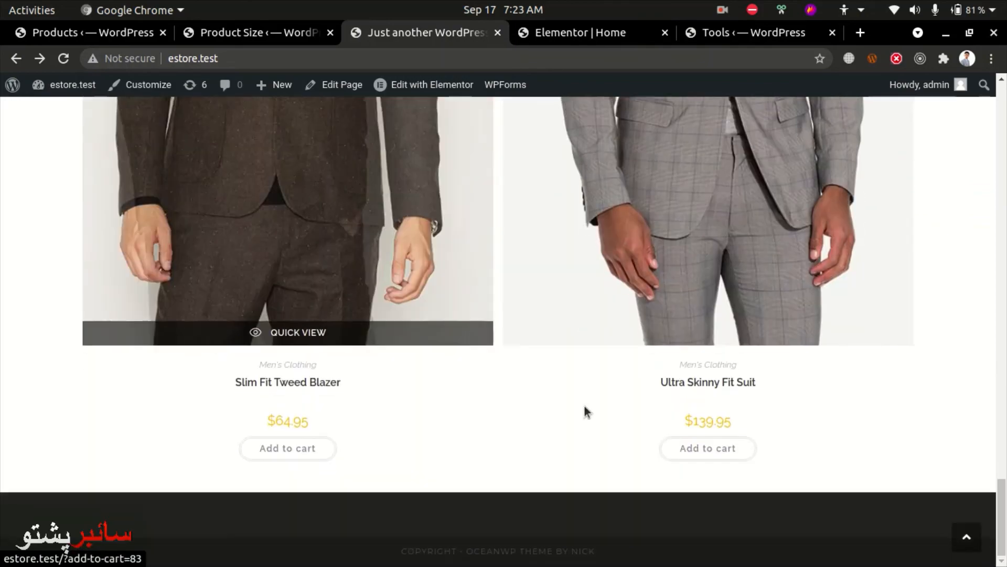
Step: Return to the Elementor editor and review the Shortcode widget in the POPULAR section
{"action": "left_click", "coordinate": [569, 31]}
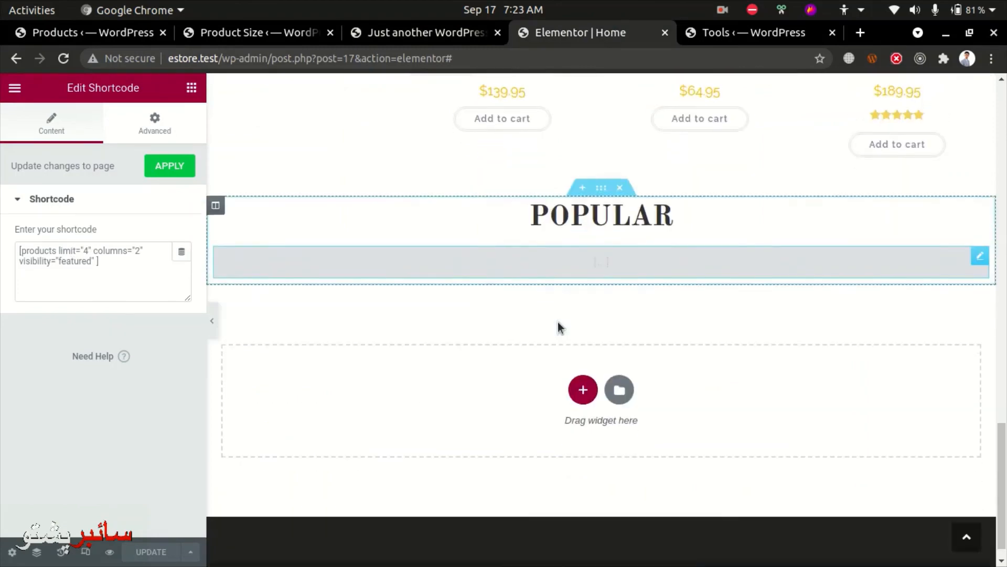
{"action": "scroll", "coordinate": [558, 322], "scroll_direction": "down", "scroll_amount": 1}
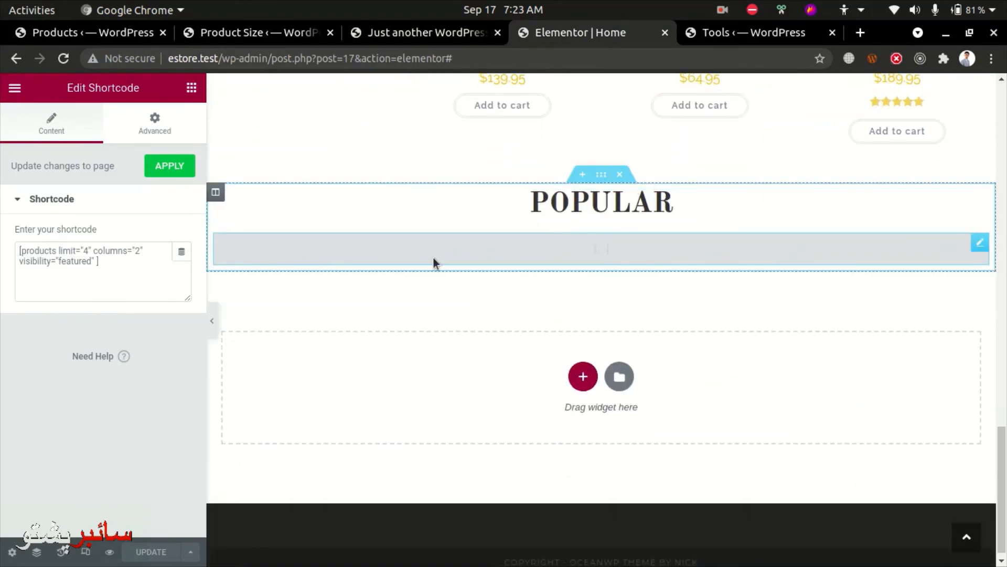
{"action": "left_click", "coordinate": [722, 9]}
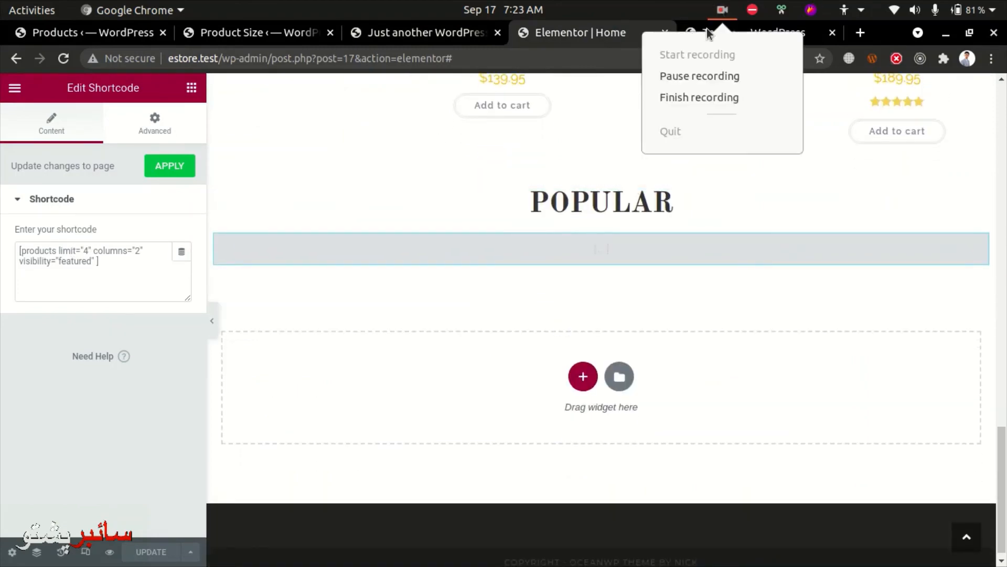